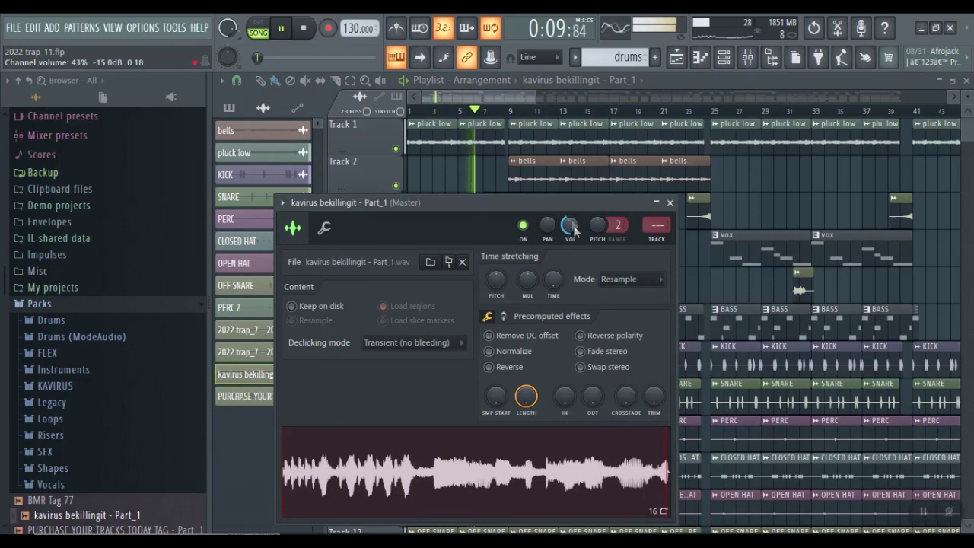
- Examine the sample settings of the riser clip before bar 9 on Track 3 and the effects on its mixer track
left_click(493, 96)
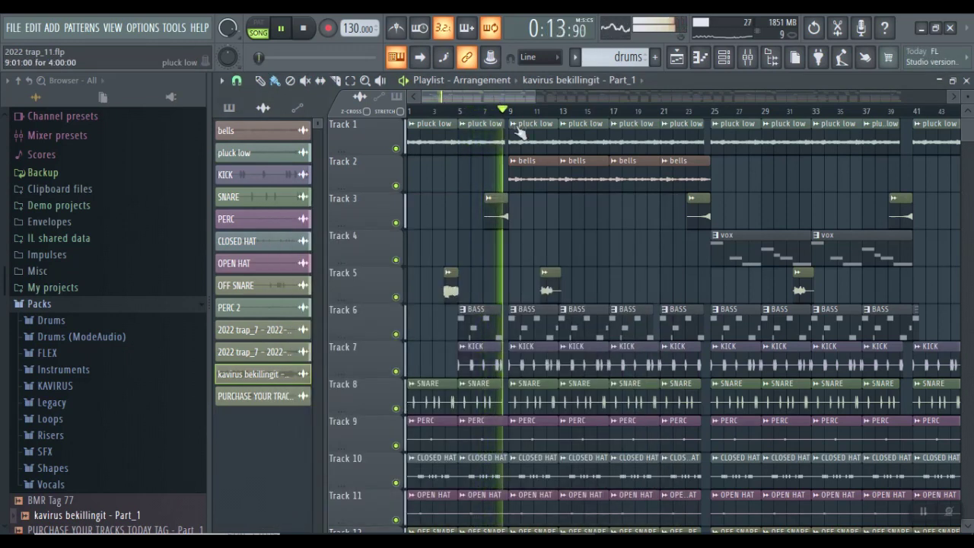
left_click_drag(542, 97, 466, 100)
double_click(473, 202)
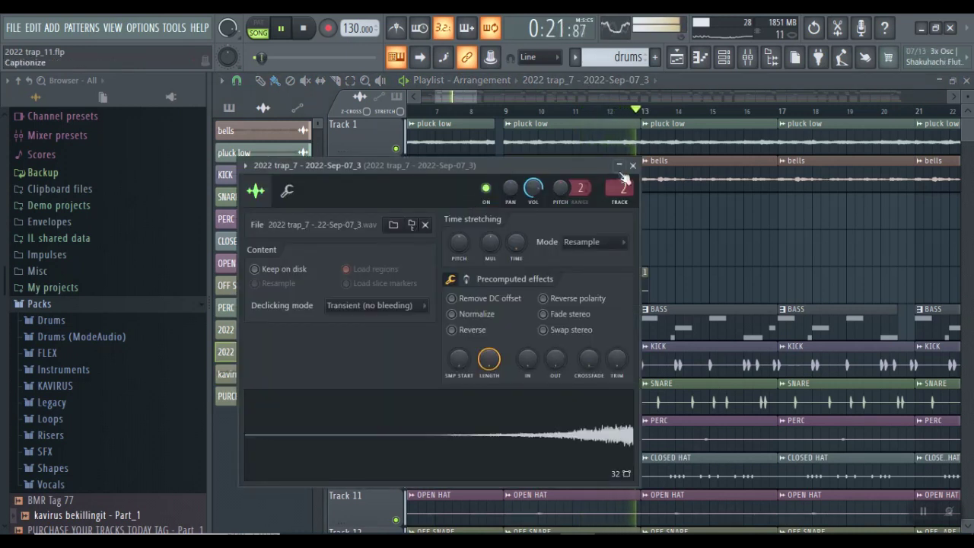
left_click(633, 166)
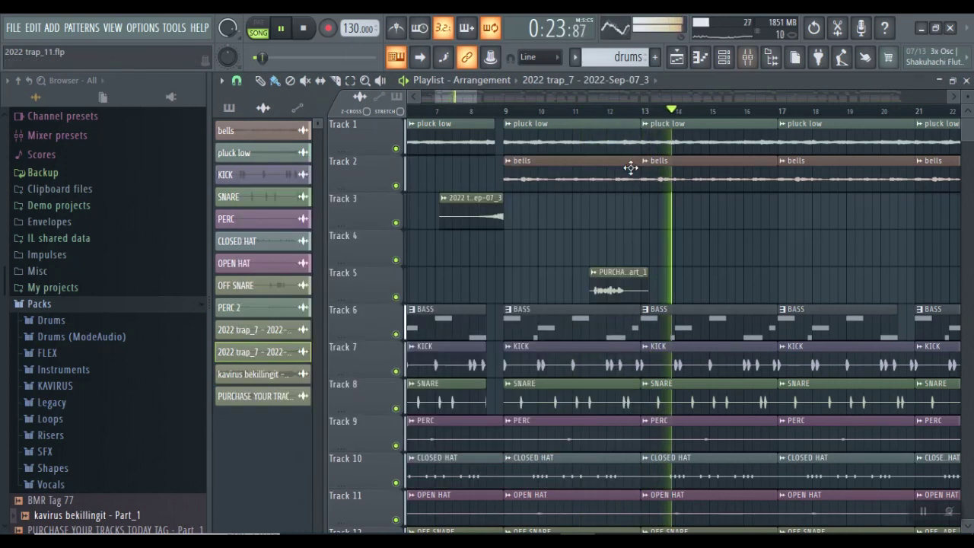
key("F9")
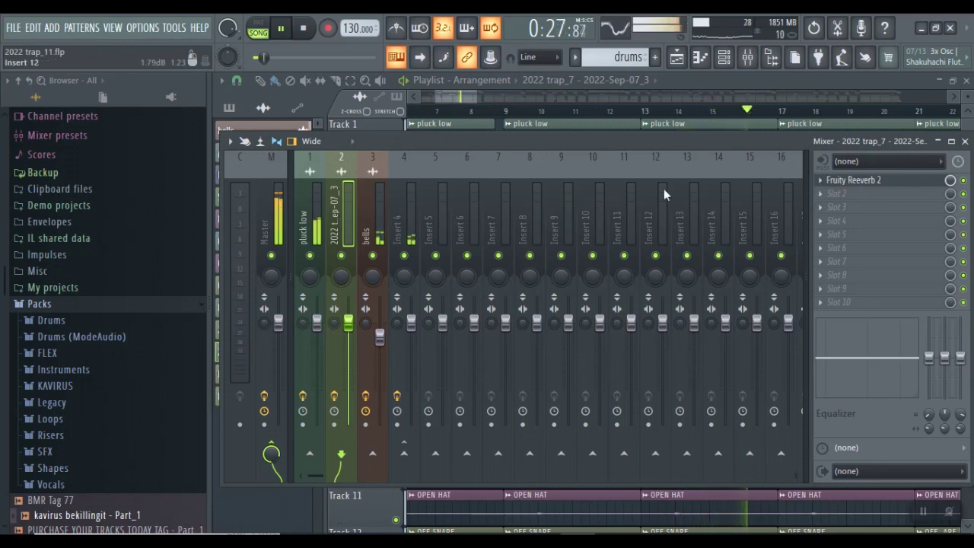
key("F9")
- Review the arrangement from the opening through the vox section and check the mixer during playback
left_click_drag(487, 94, 522, 96)
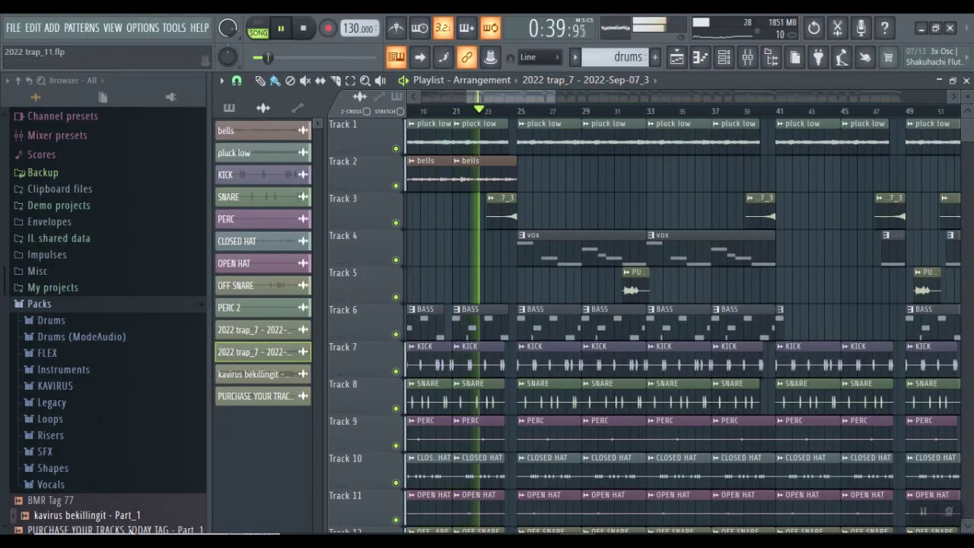
left_click_drag(470, 97, 413, 102)
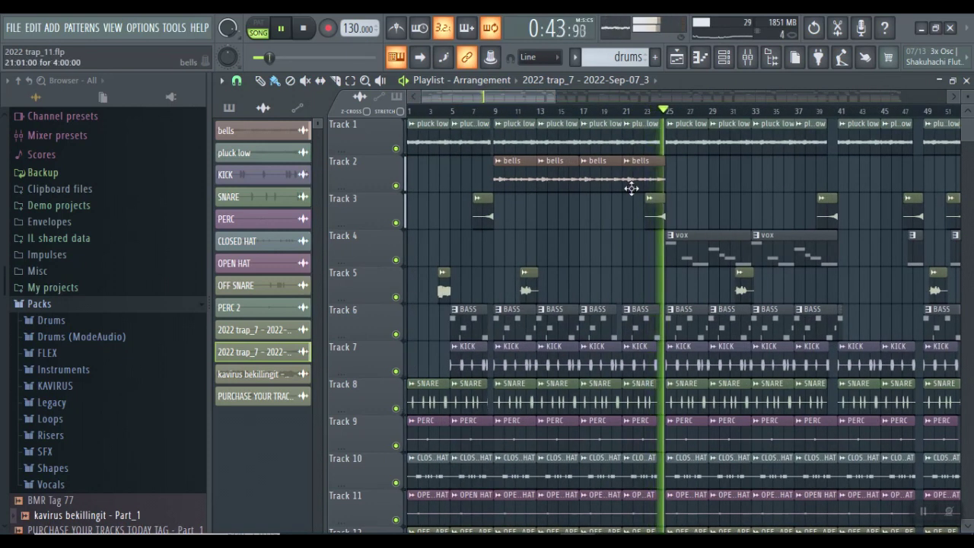
left_click_drag(543, 110, 586, 96)
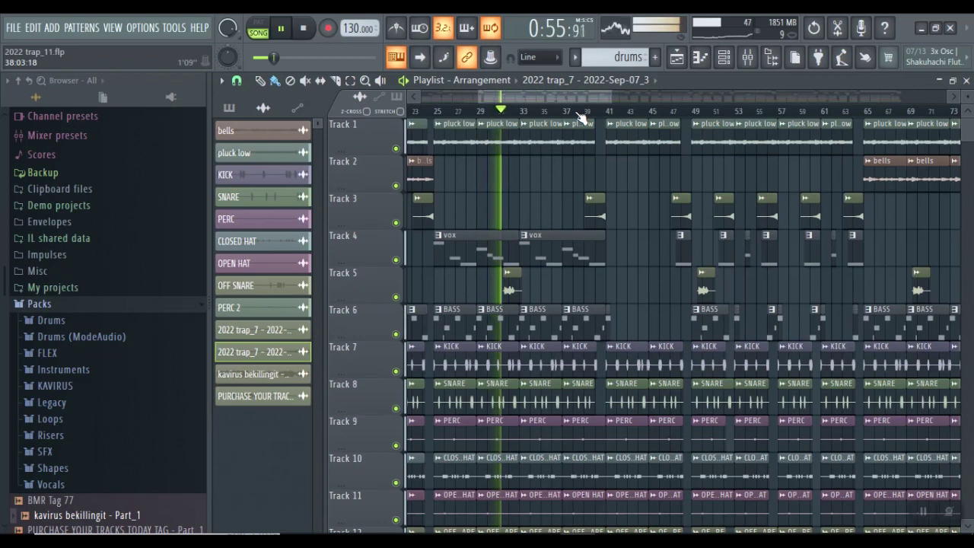
key("F9")
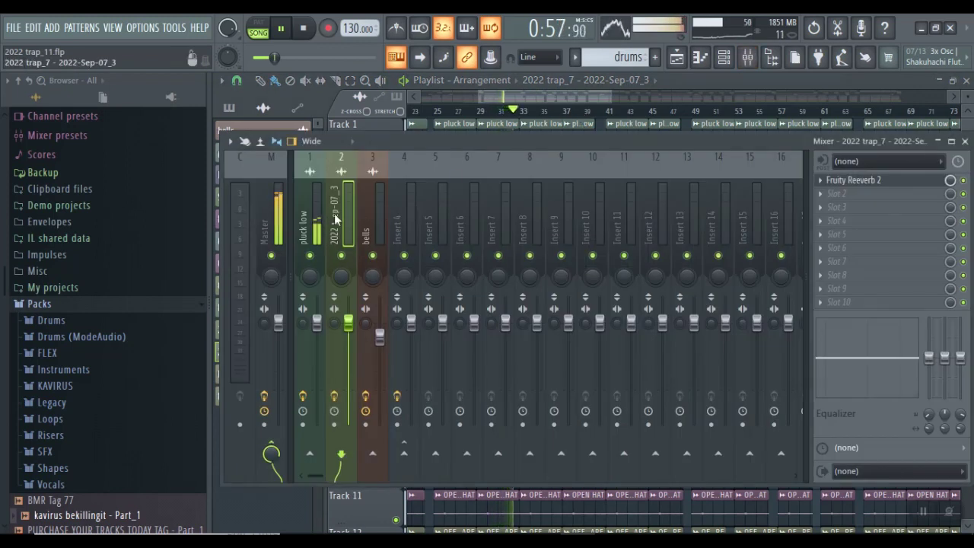
key("F9")
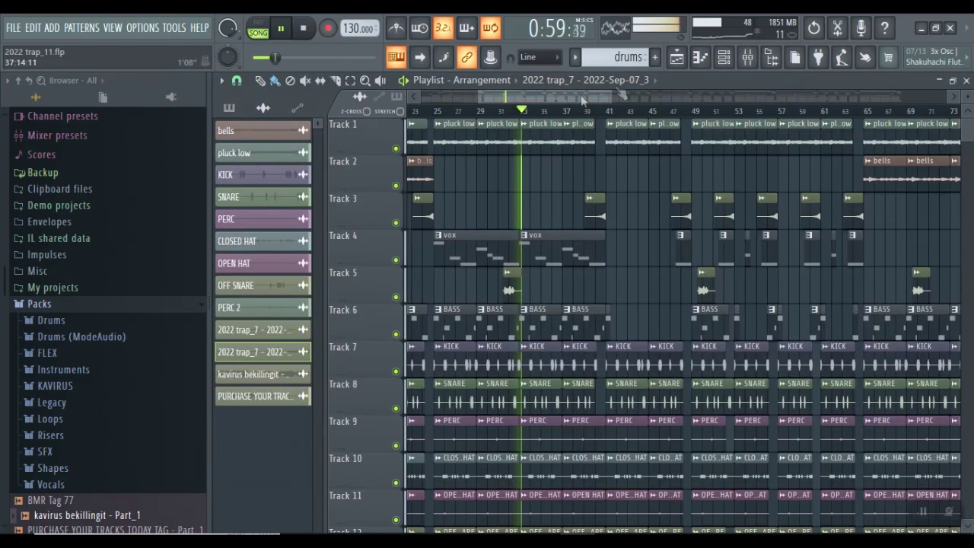
- Route the unsorted Arcade channel to mixer track 5 and load Fruity Parametric EQ 2 in its first effect slot
left_click(726, 60)
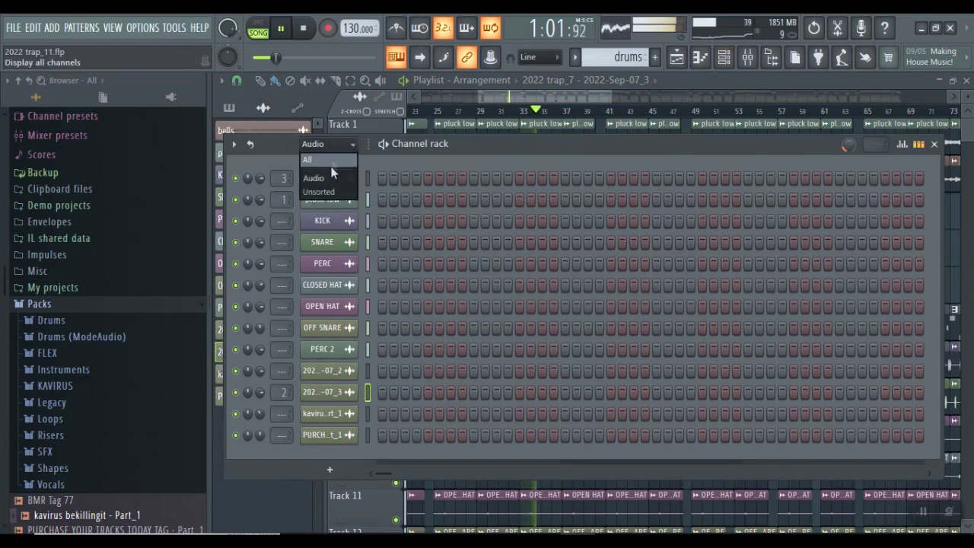
left_click(332, 192)
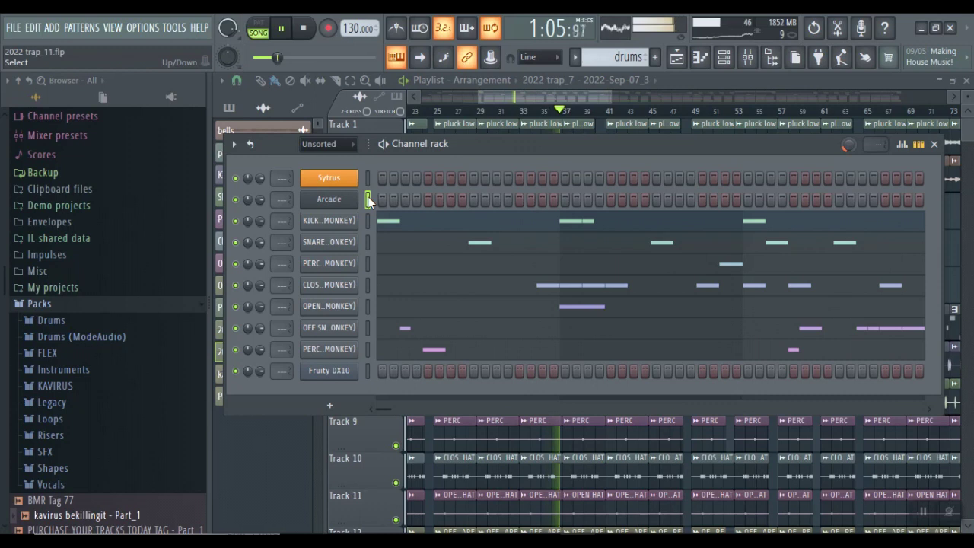
key("ctrl+l")
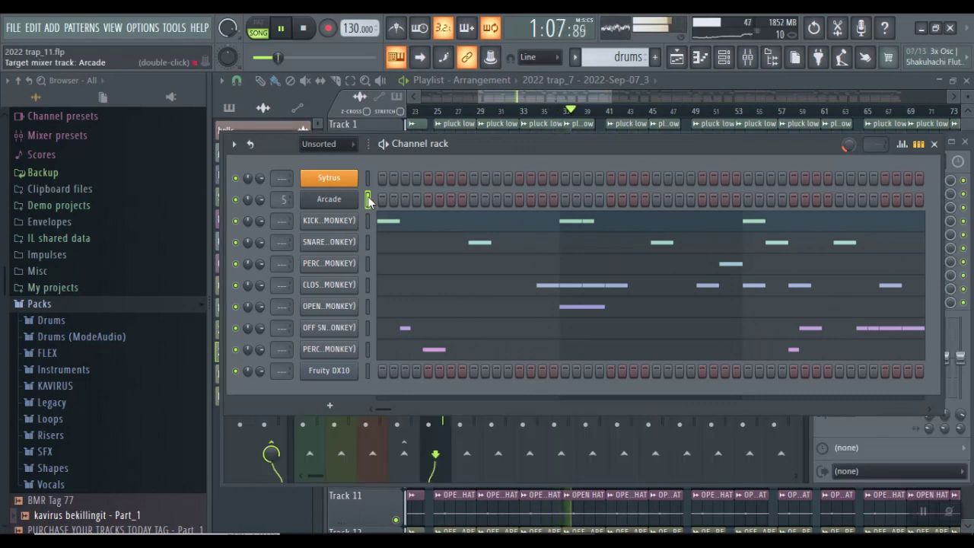
key("F6")
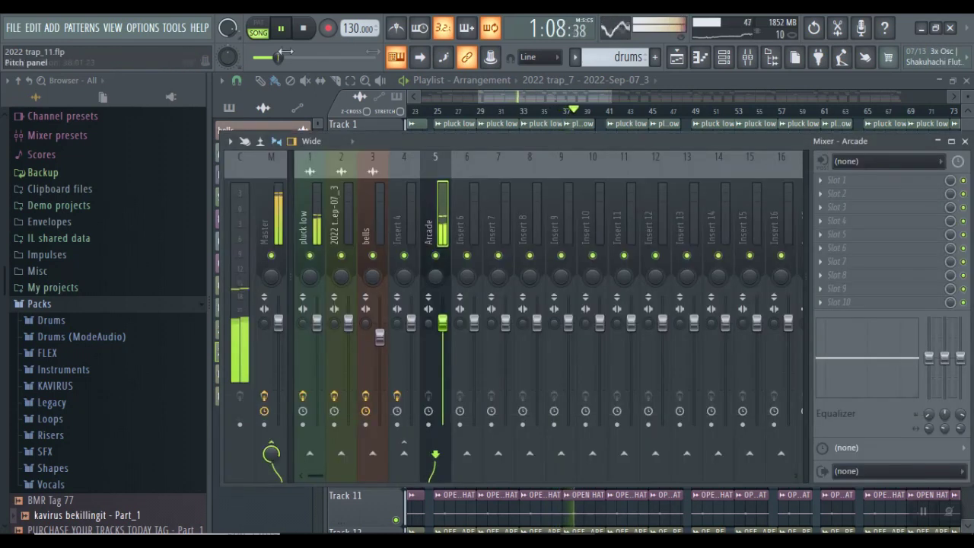
left_click(835, 180)
left_click(671, 43)
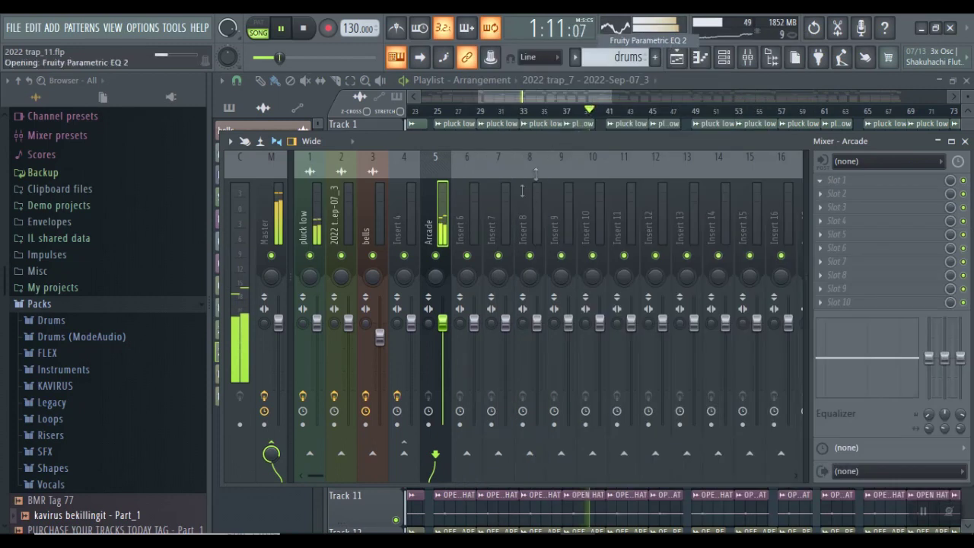
left_click(531, 95)
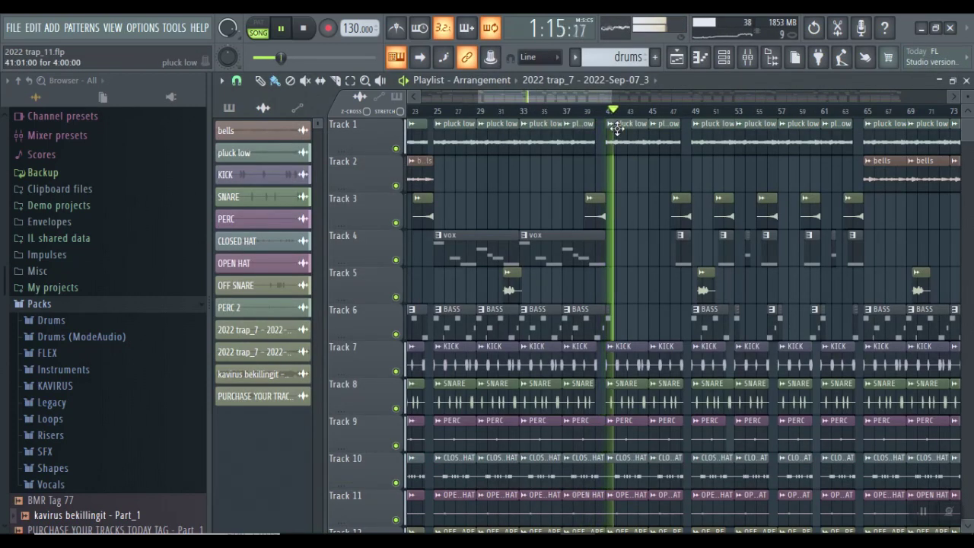
- Stop playback and set the playlist's time selection over bars 17 to 24
key("space")
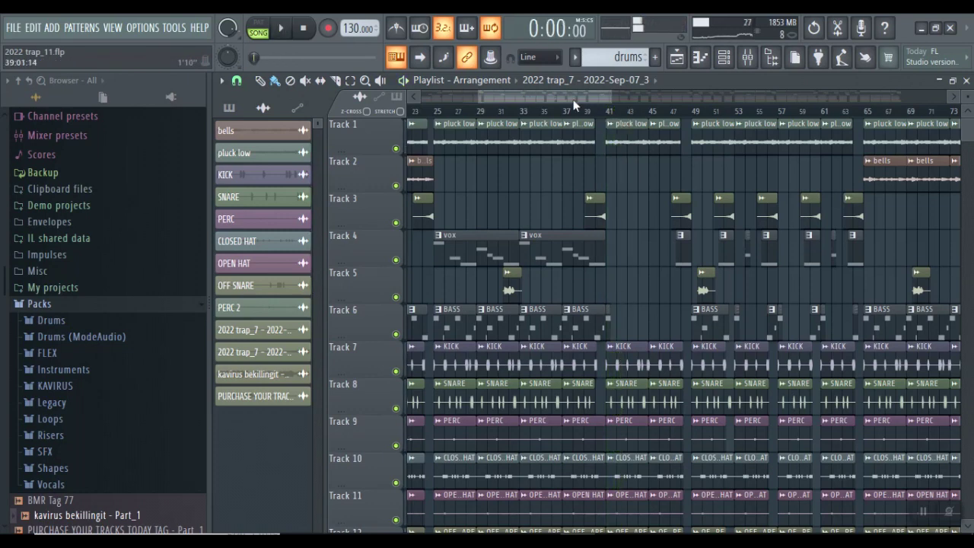
left_click_drag(970, 133, 970, 137)
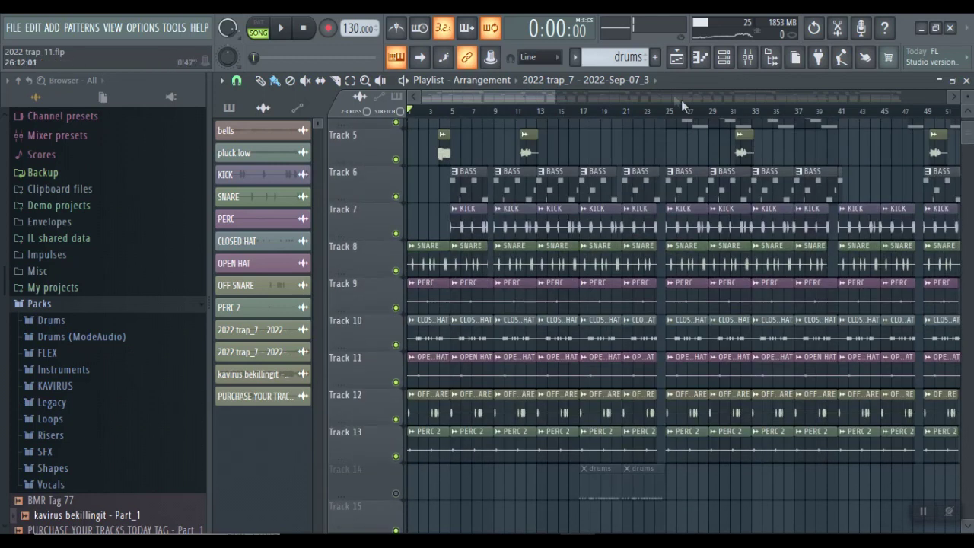
left_click_drag(583, 113, 647, 112)
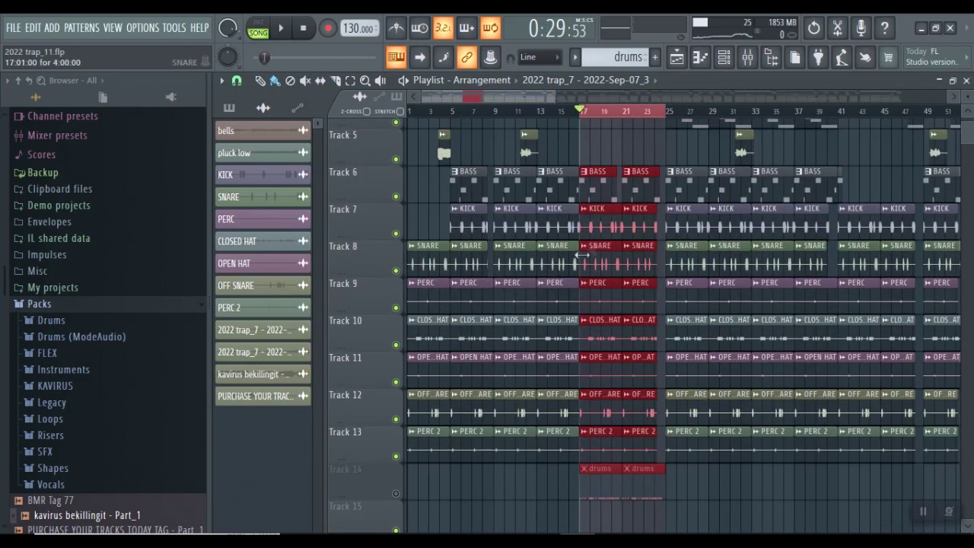
- Mute Tracks 1, 2, 3 and 6 and play the selected section to hear the drum tracks
left_click(396, 196)
left_click_drag(968, 142, 969, 120)
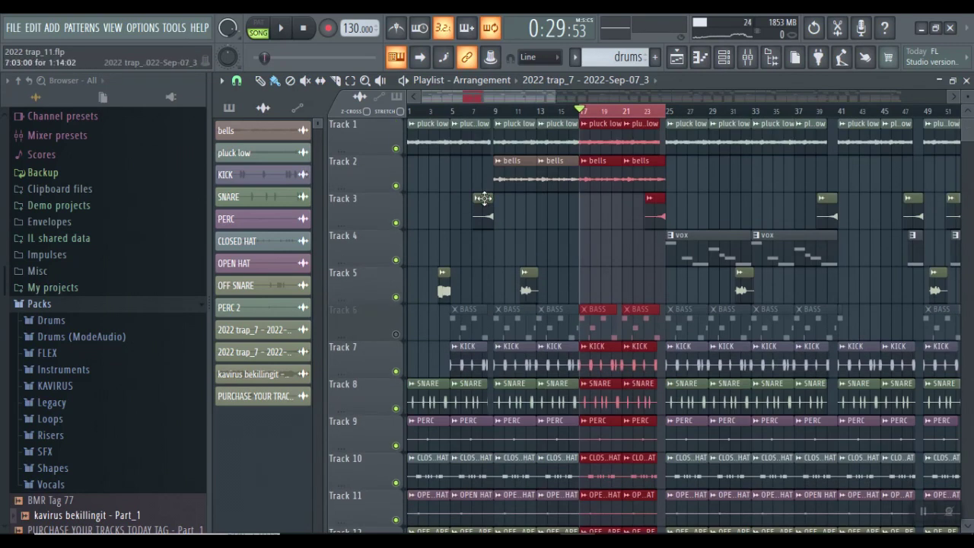
left_click(396, 185)
left_click(396, 149)
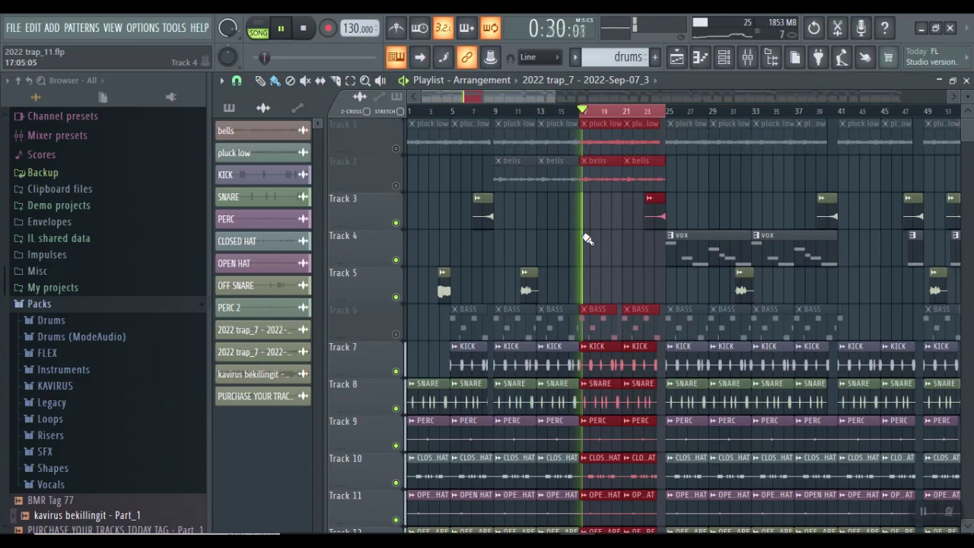
left_click(586, 238)
left_click(396, 223)
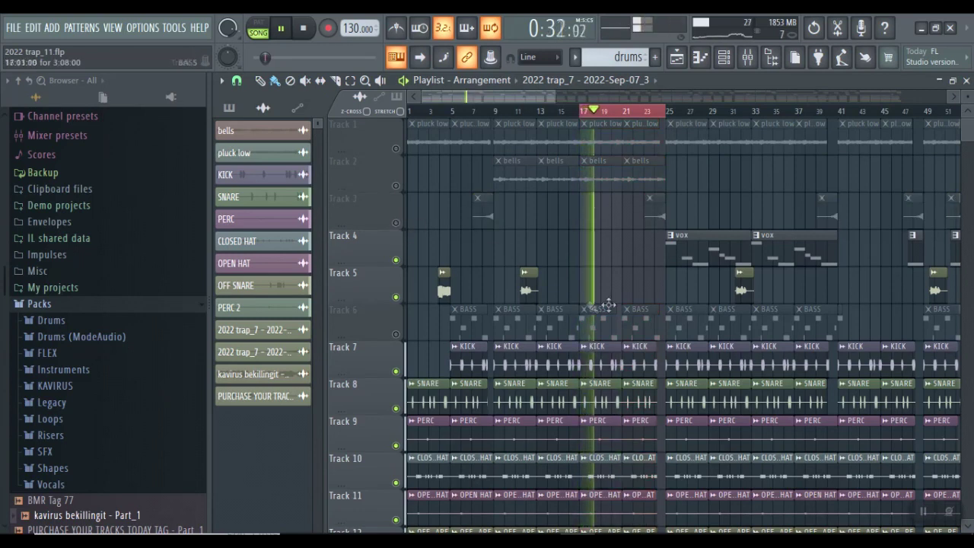
left_click_drag(969, 137, 969, 142)
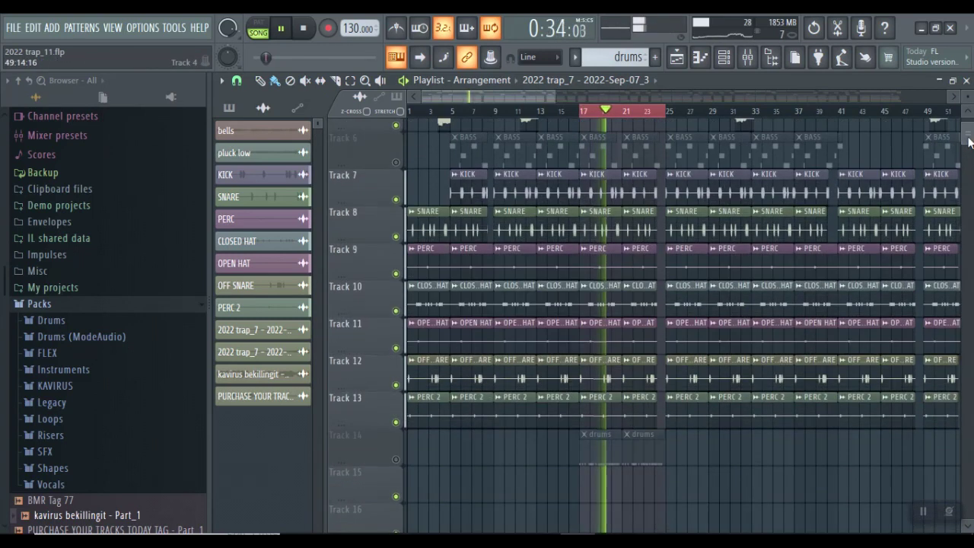
left_click_drag(554, 98, 475, 96)
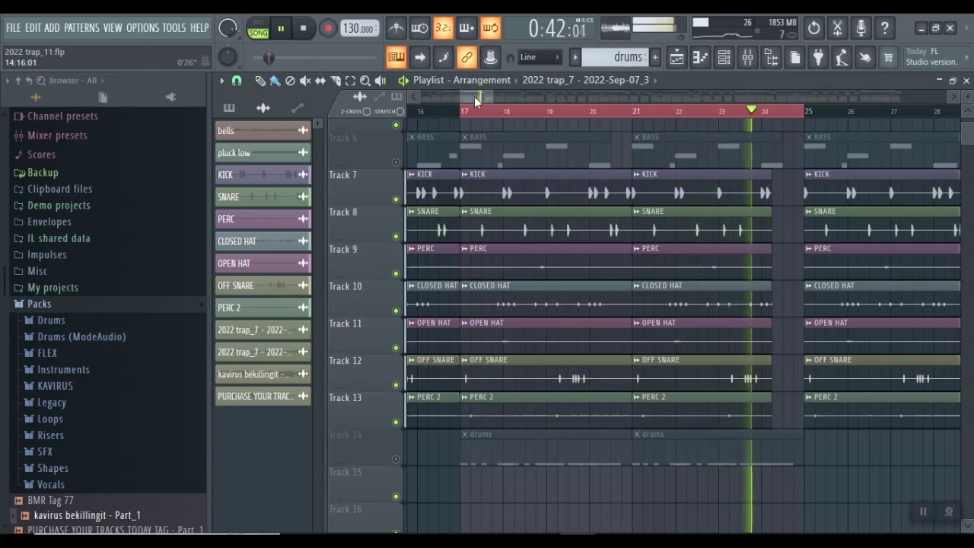
- Narrow the time selection to bars 17 to 20 and unmute the drums pattern on Track 14
key("space")
left_click_drag(635, 119, 474, 126)
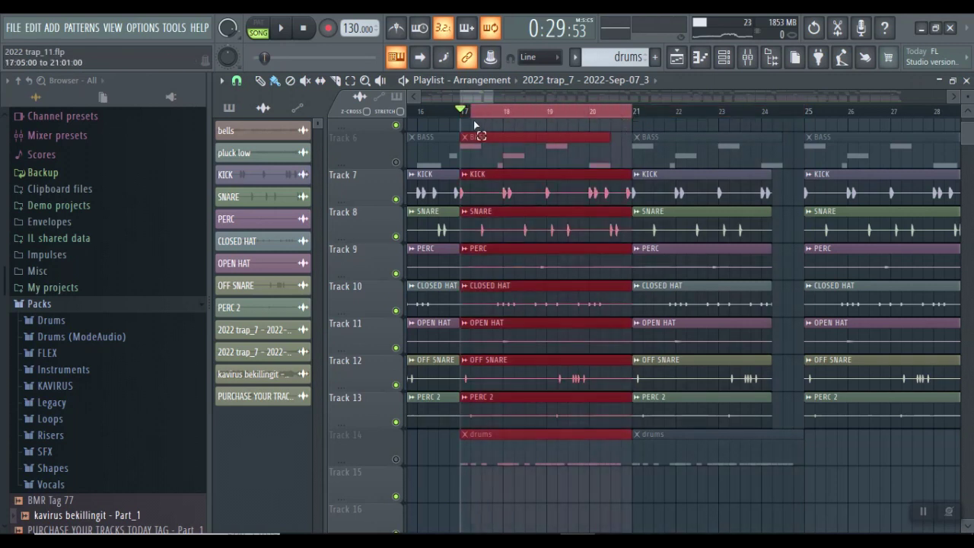
left_click(543, 483)
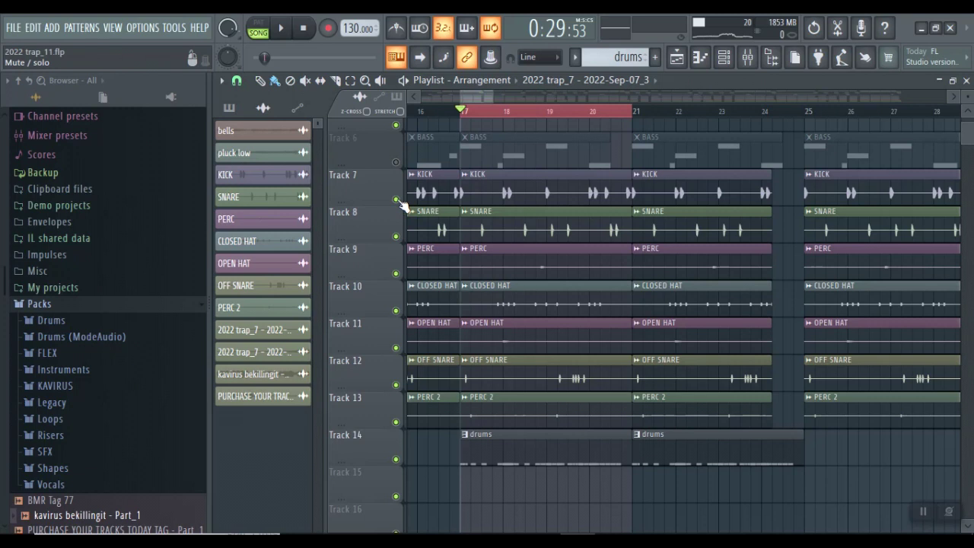
- Mute Tracks 8 to 13 and play the kick section with the metronome on
left_click(395, 236)
left_click(395, 272)
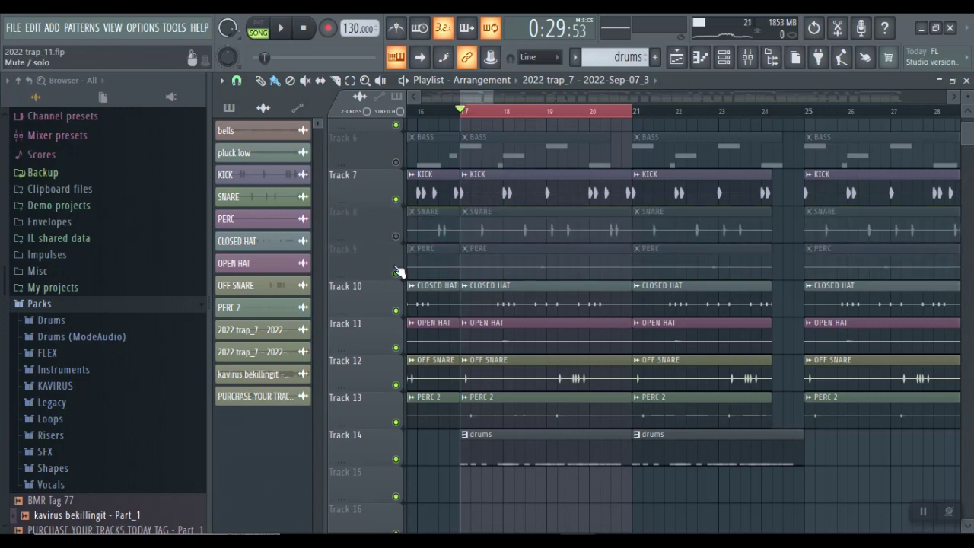
left_click(395, 311)
left_click(395, 348)
left_click(395, 386)
left_click(395, 422)
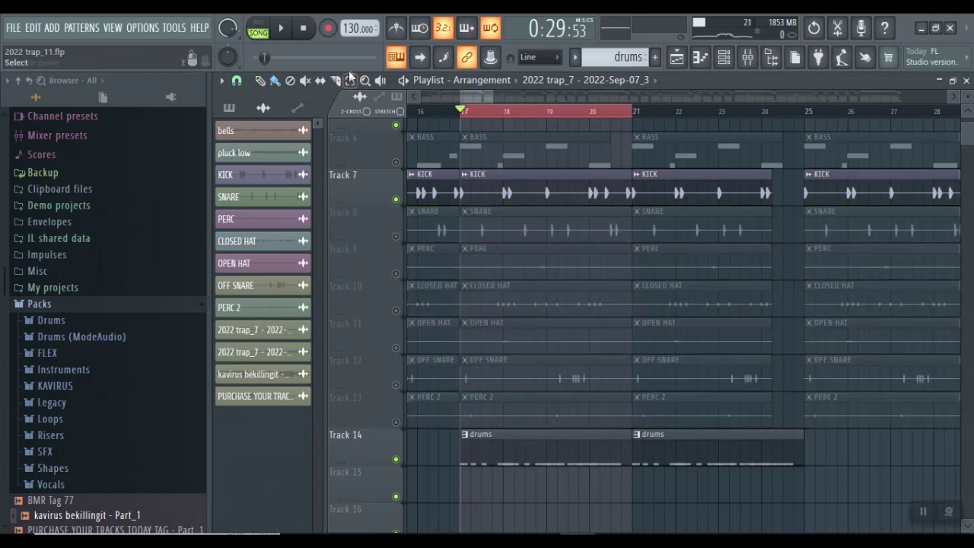
left_click(396, 30)
key("space")
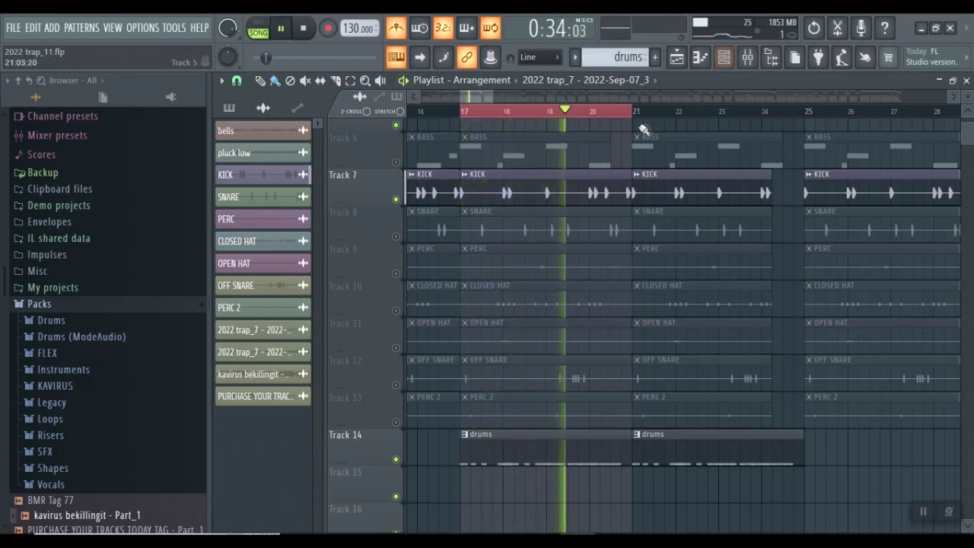
- Open the KICK channel of the drums pattern in the piano roll and examine its notes across four bars
key("F6")
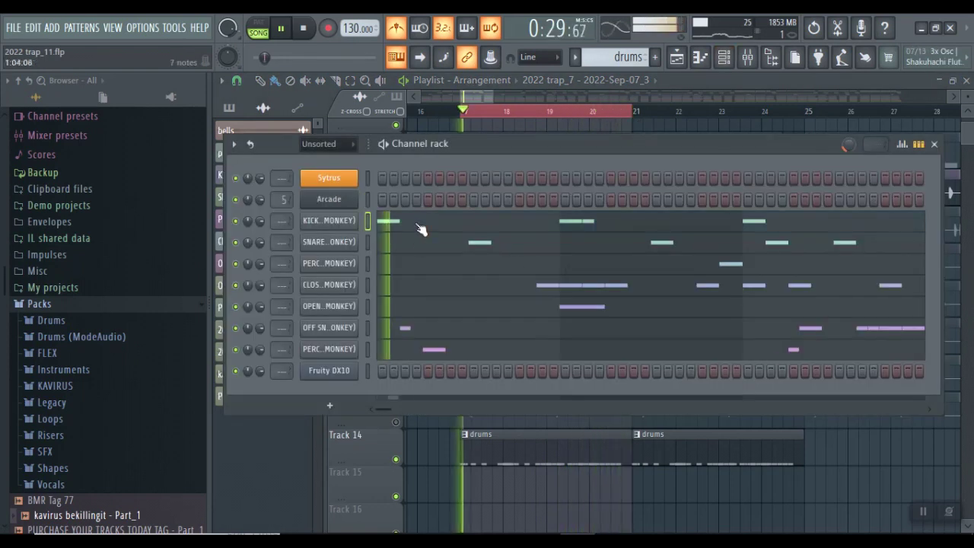
key("F7")
key("space")
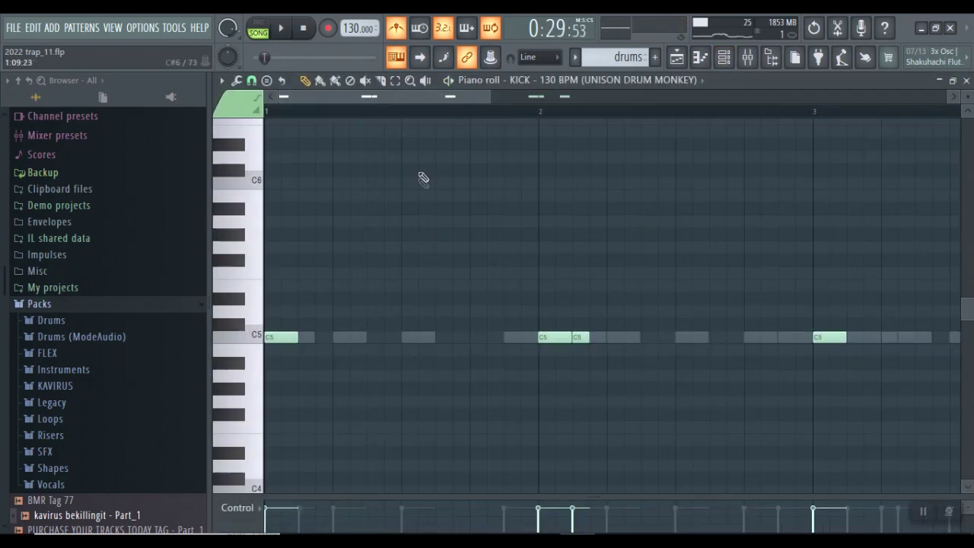
left_click_drag(490, 96, 661, 97)
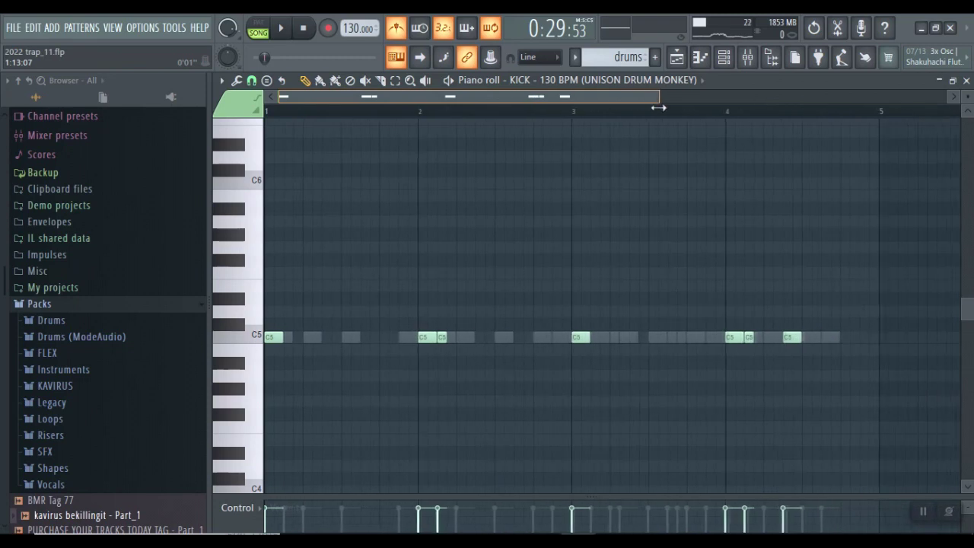
key("space")
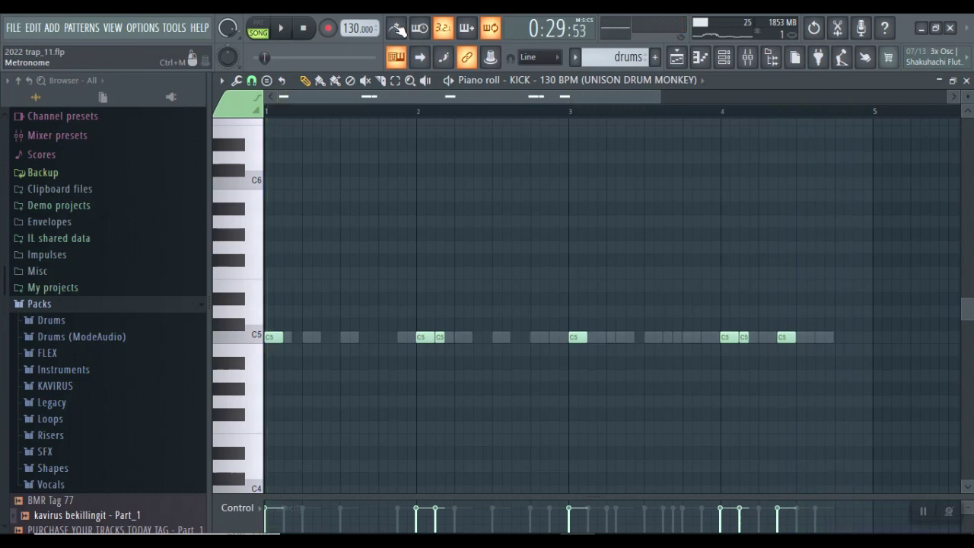
- Back in the playlist, unmute the snare on Track 8, mute the kick on Track 7 and play the selection
key("F5")
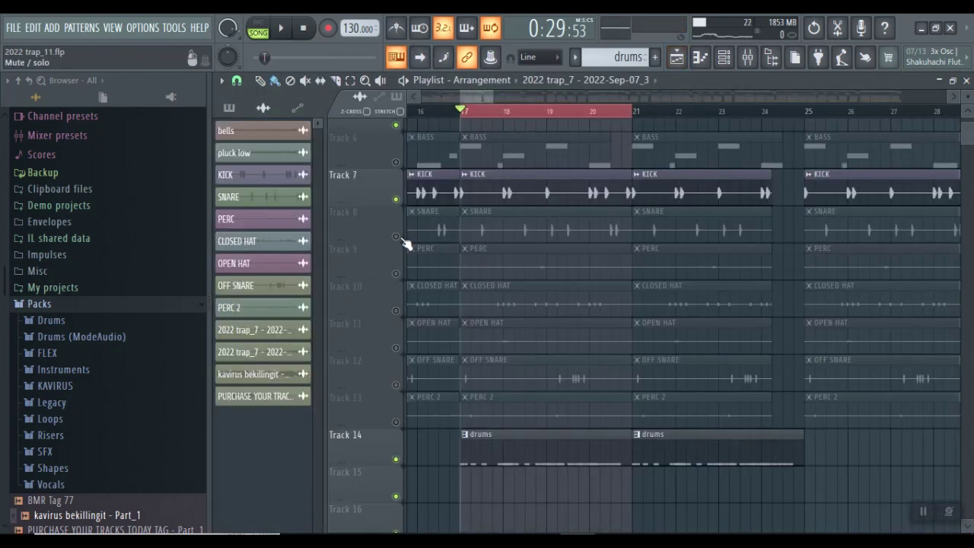
left_click(399, 237)
left_click(397, 199)
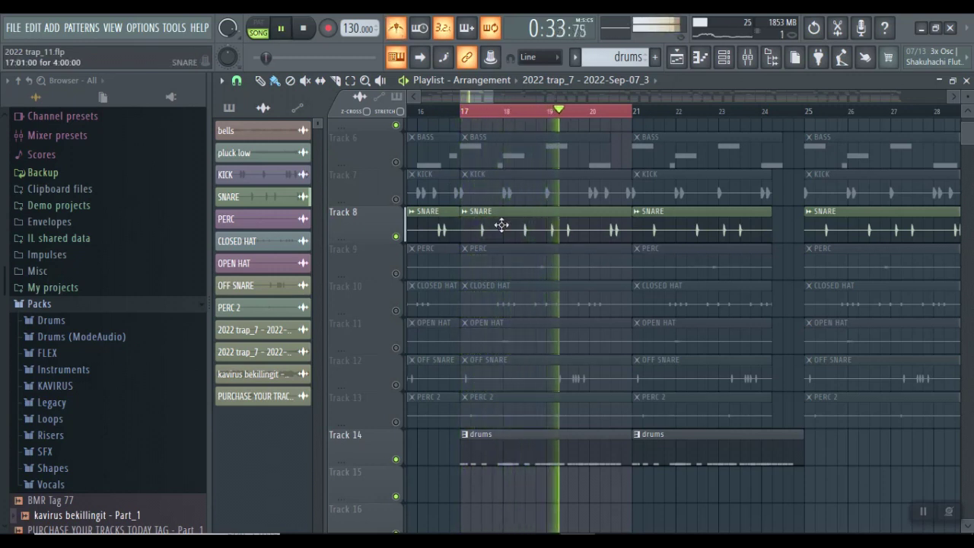
left_click_drag(490, 97, 470, 97)
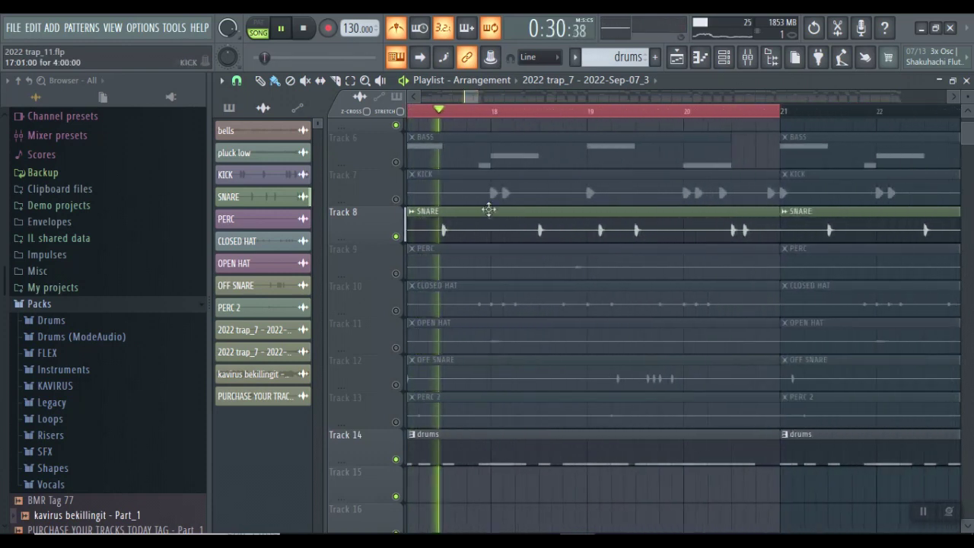
- Show the Unsorted channels of the drums pattern, open the SNARE channel in the piano roll and examine its notes during playback
left_click_drag(478, 96, 495, 96)
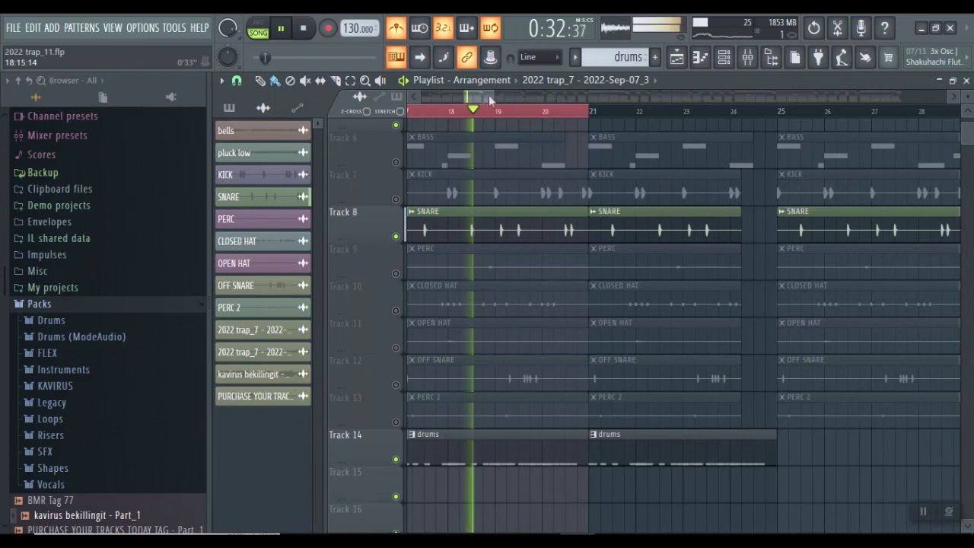
double_click(487, 237)
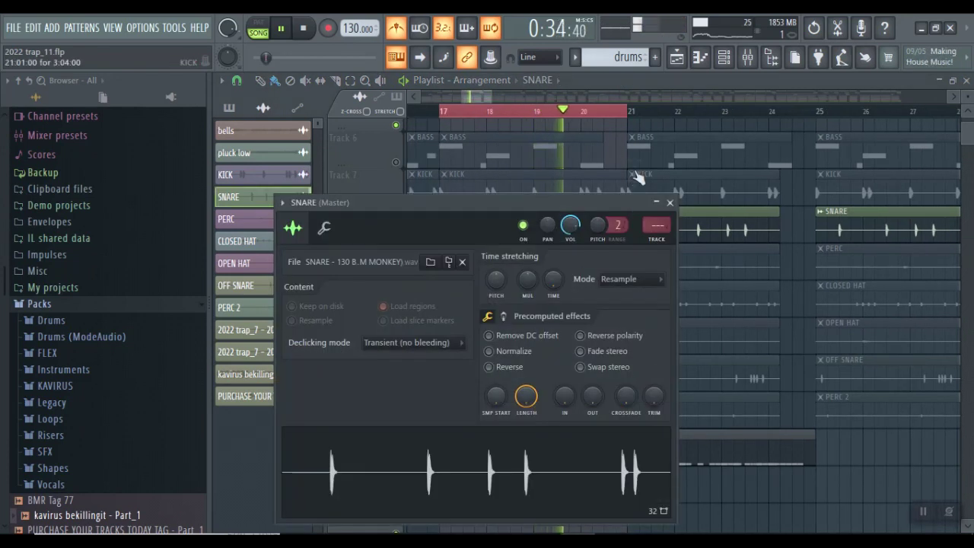
key("F6")
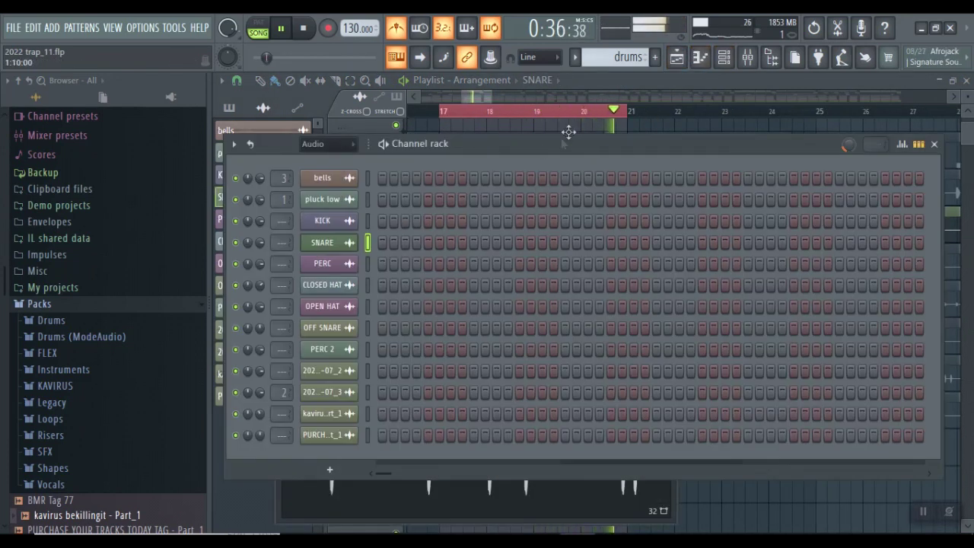
left_click(624, 60)
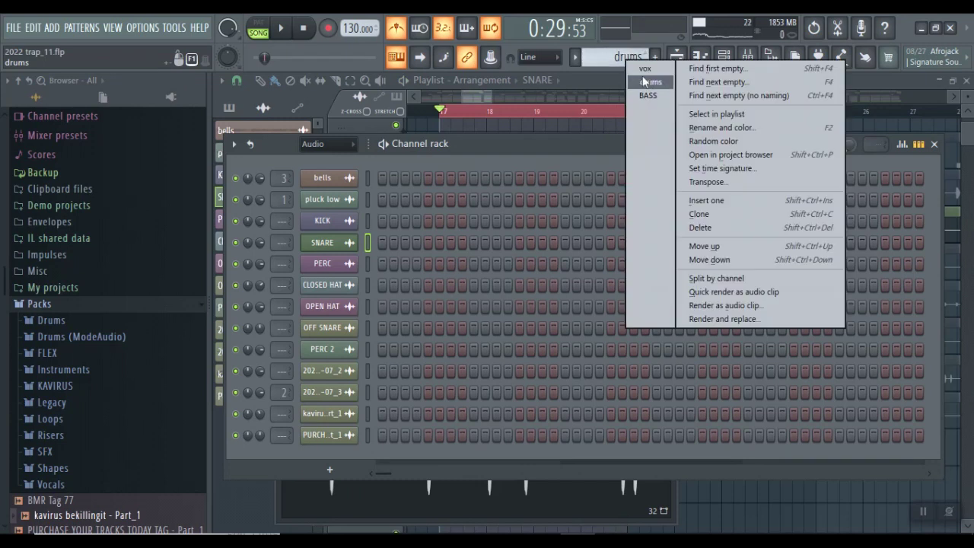
left_click(301, 154)
left_click(318, 147)
left_click(319, 192)
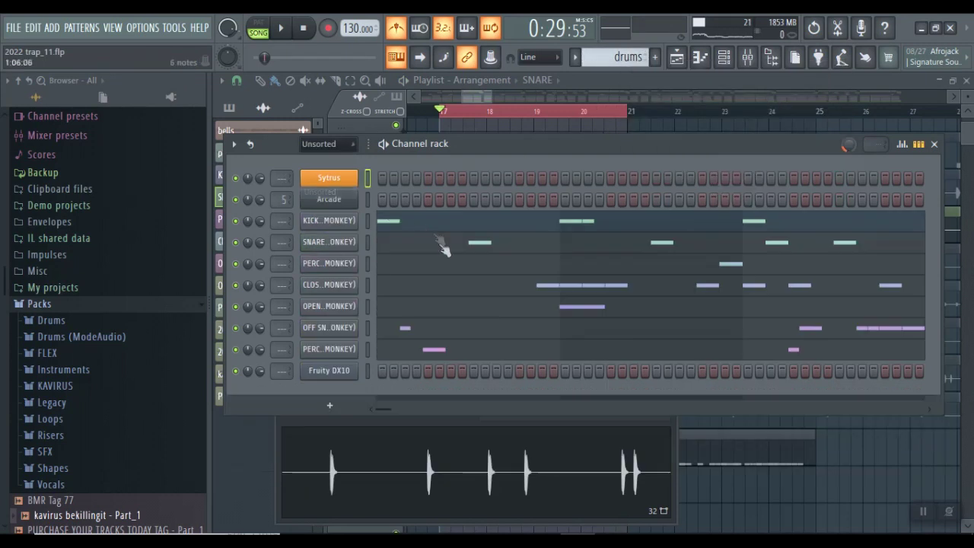
left_click(445, 245)
key("space")
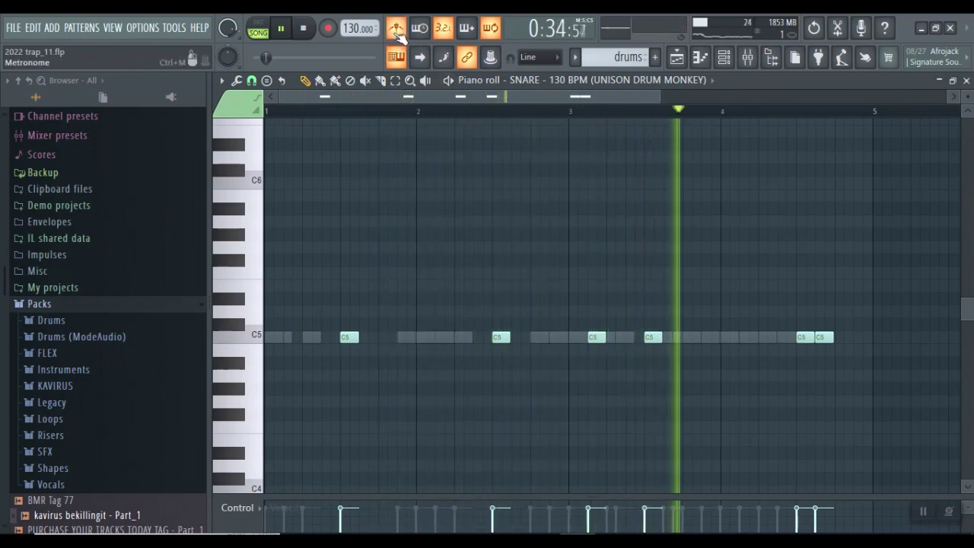
- Turn the metronome off, unmute the kick on Track 7 and compare its playback with the SNARE notes in the piano roll
key("F5")
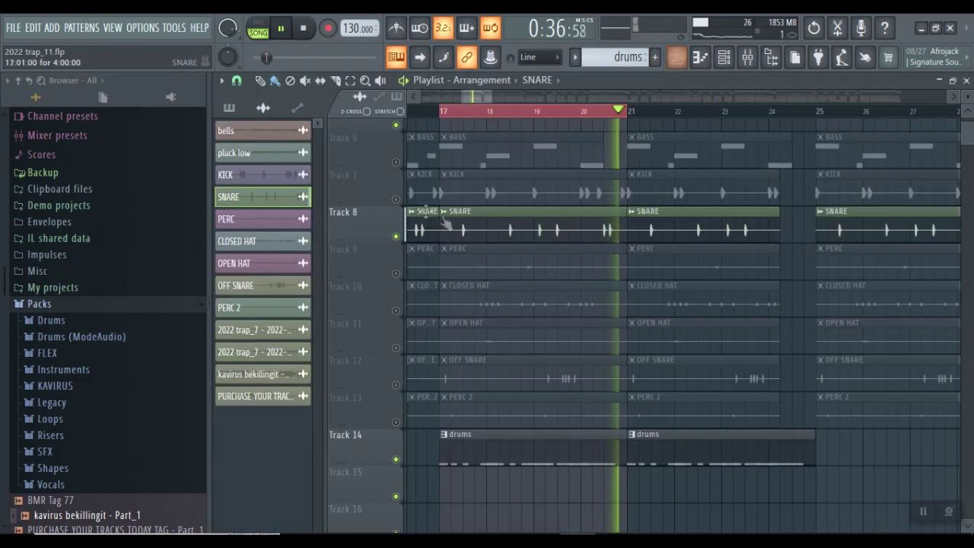
double_click(508, 215)
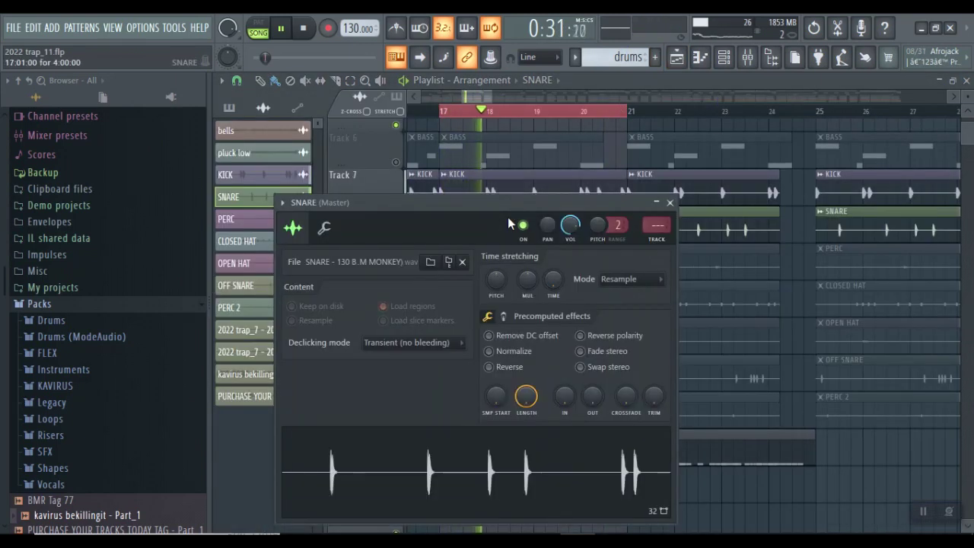
key("Escape")
key("F6")
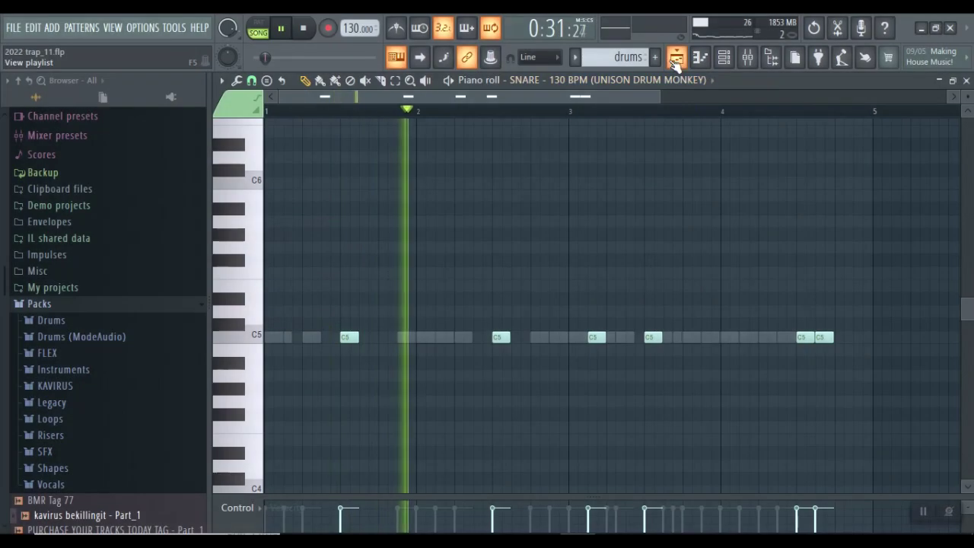
left_click(677, 57)
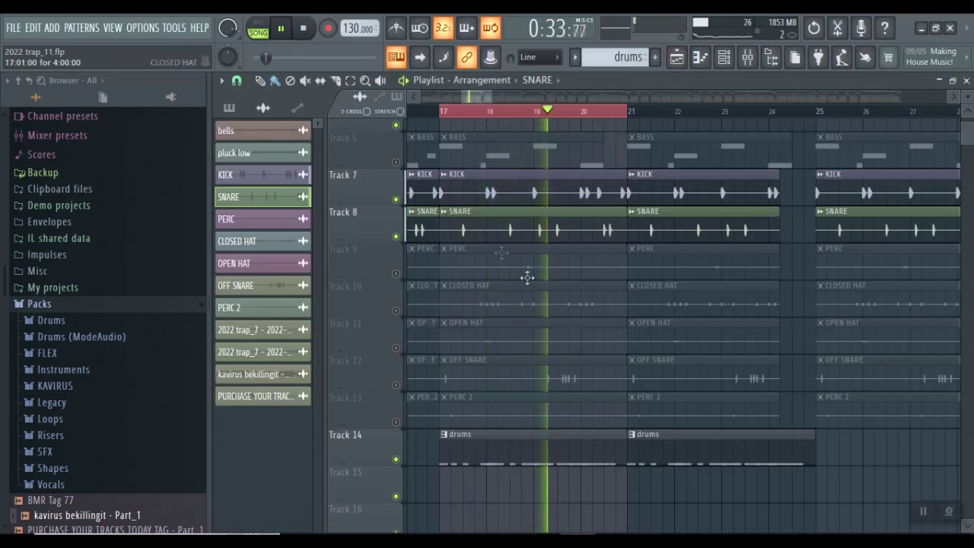
- Unmute the PERC on Track 9 and the PERC 2 on Track 13 in the playlist, playing the selection with each addition
key("space")
left_click(396, 273)
key("space")
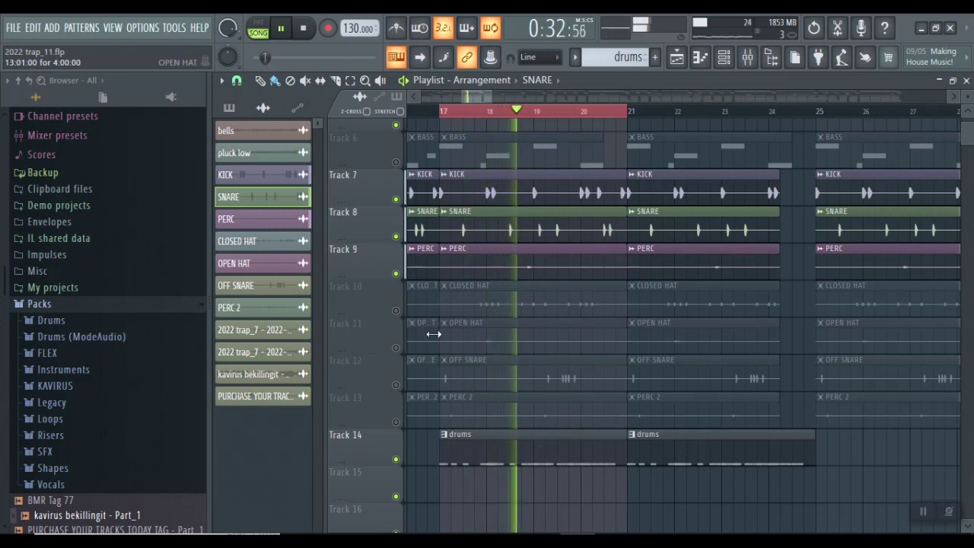
key("space")
left_click(396, 422)
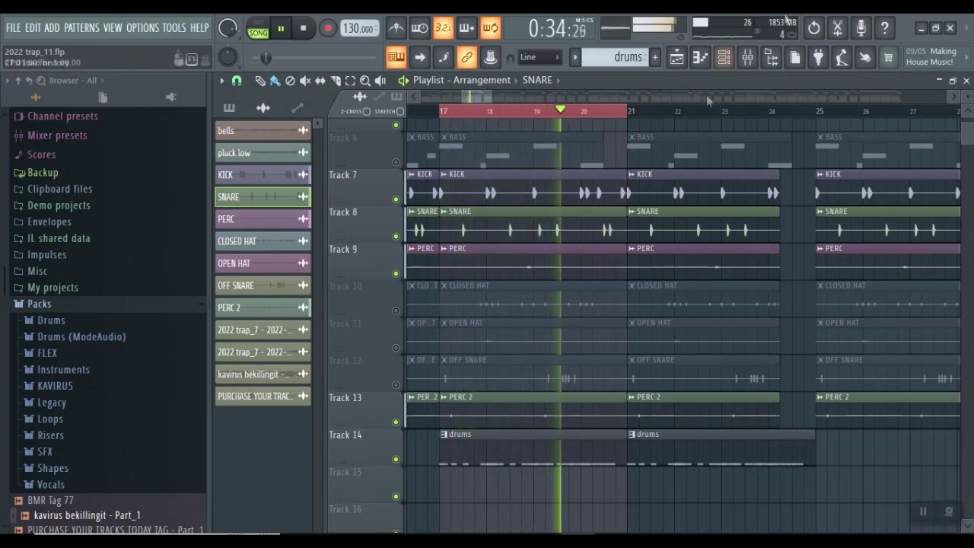
- Open the PERC 2 channel of the drums pattern in the piano roll, examine its notes and stop playback
left_click(727, 62)
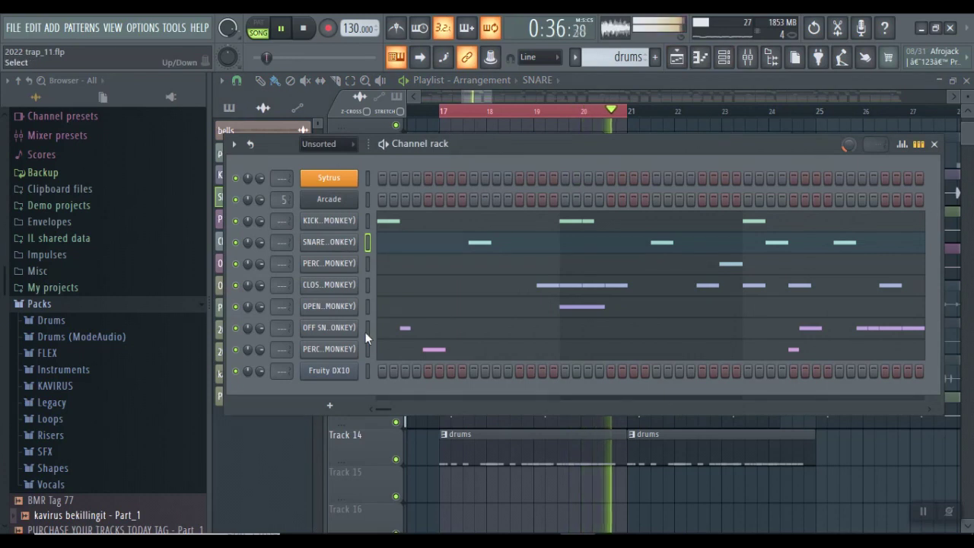
left_click(411, 348)
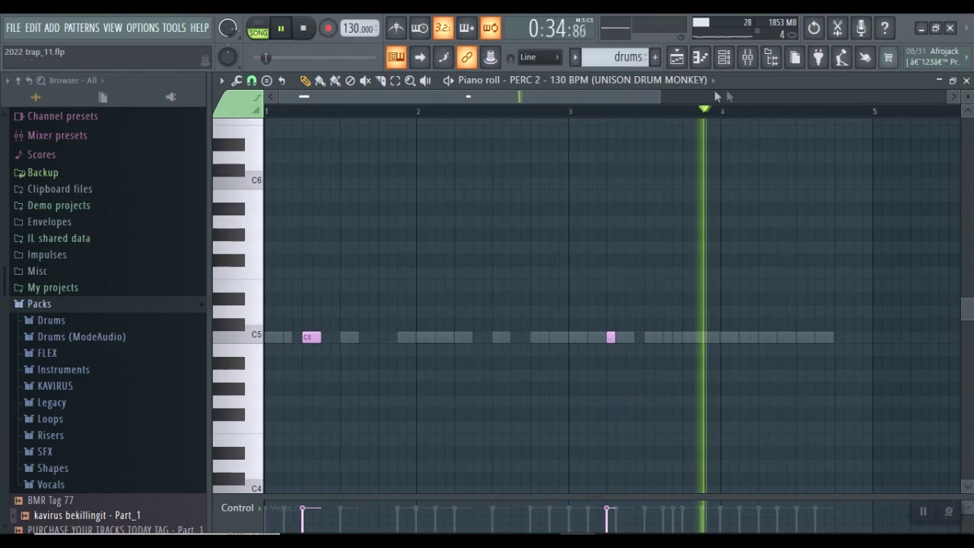
key("space")
- Back in the playlist, mute the kick on Track 7 and snare on Track 8 and play the percussion with the metronome on
left_click(682, 58)
left_click(396, 199)
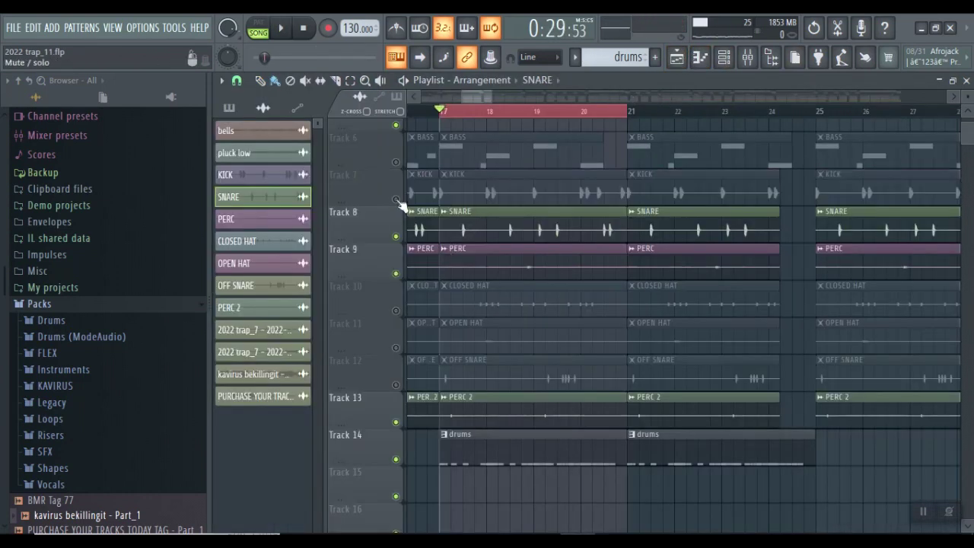
left_click(396, 236)
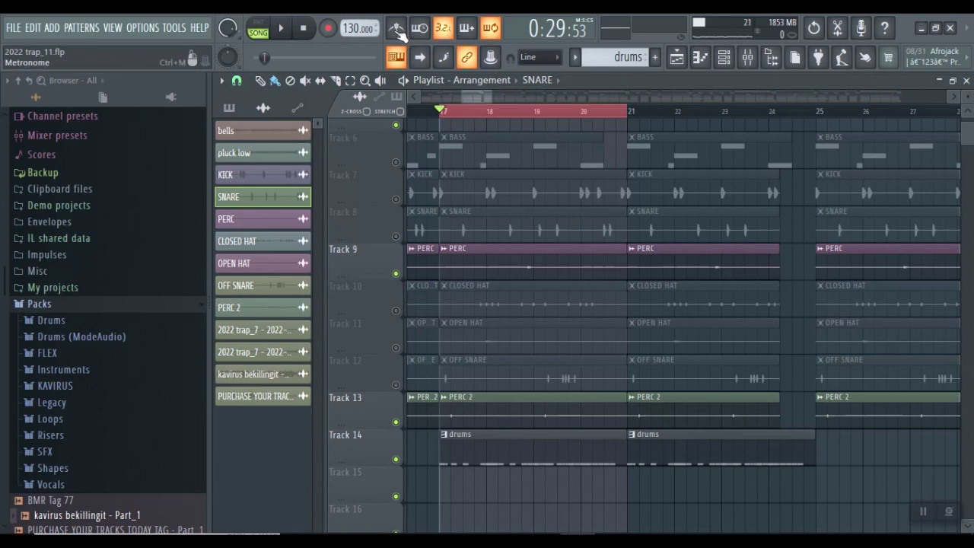
key("space")
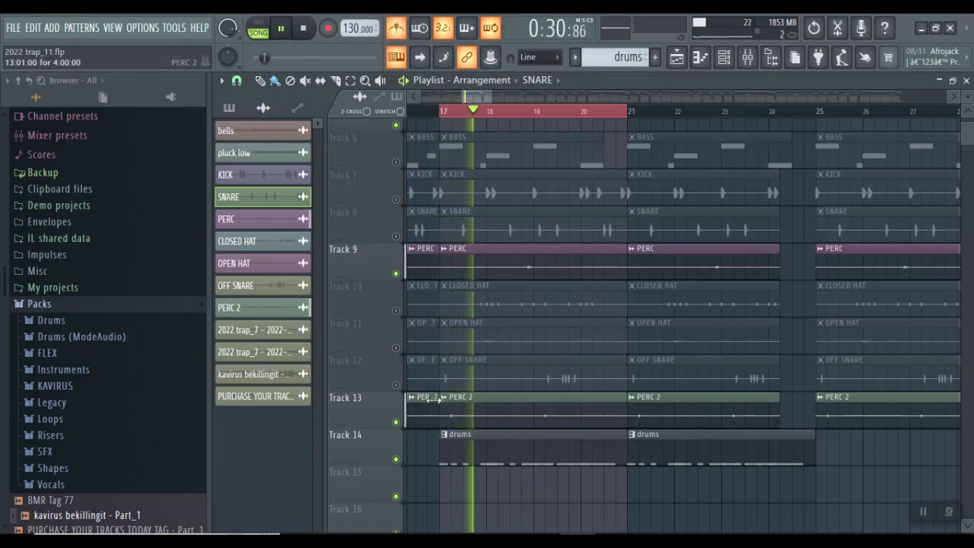
- Unmute the OPEN HAT on Track 11 and replay the selection from its start
left_click(396, 348)
key("space")
key("space")
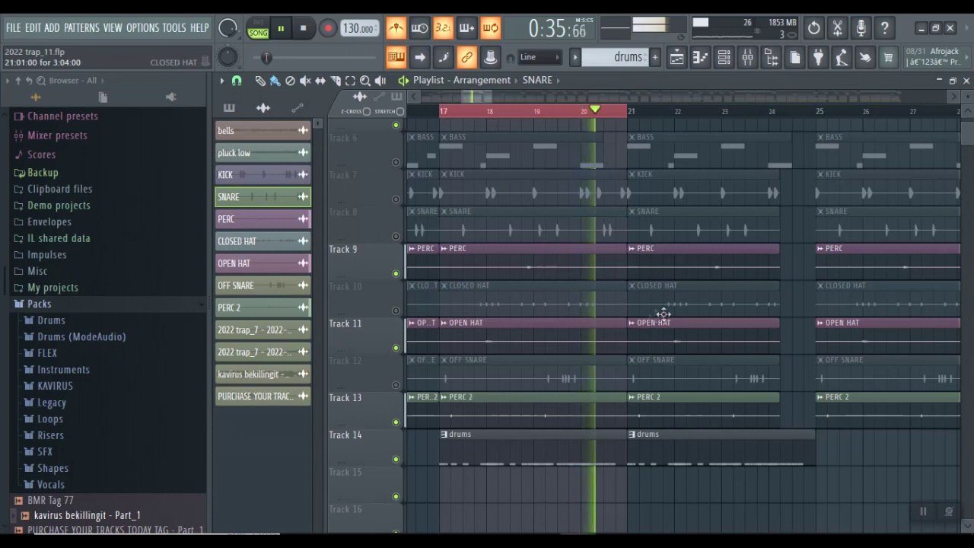
- Bring in the snare on Track 8 and the CLOSED HAT on Track 10, and turn the metronome off
left_click(396, 236)
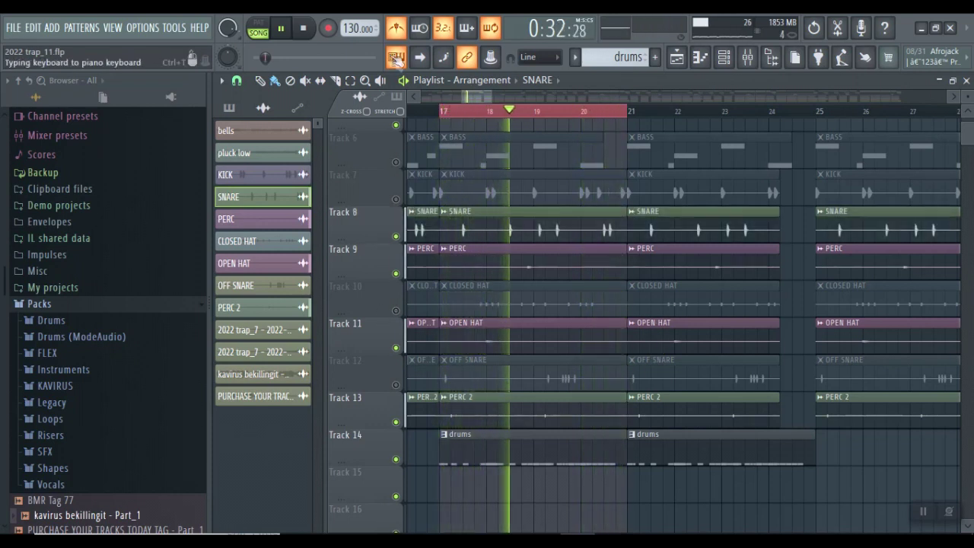
left_click(397, 29)
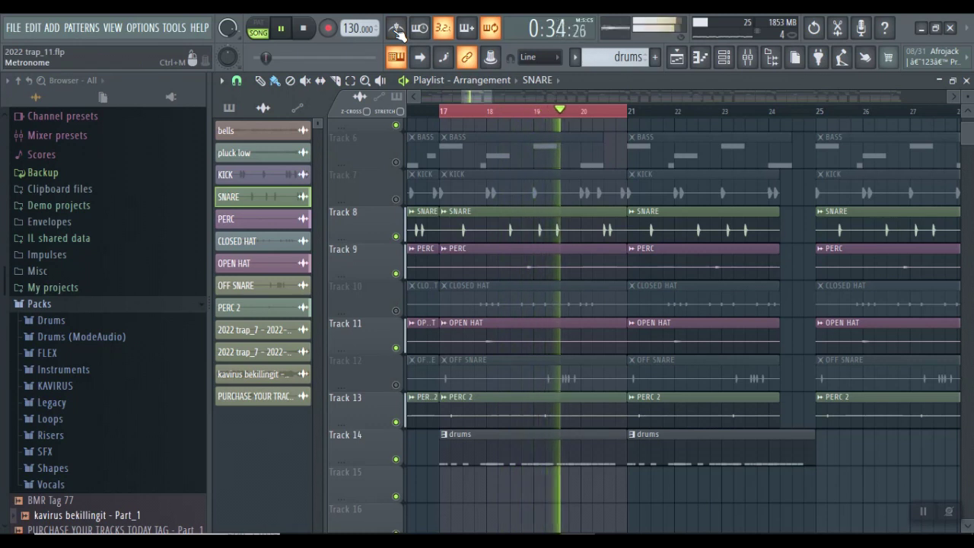
left_click(396, 310)
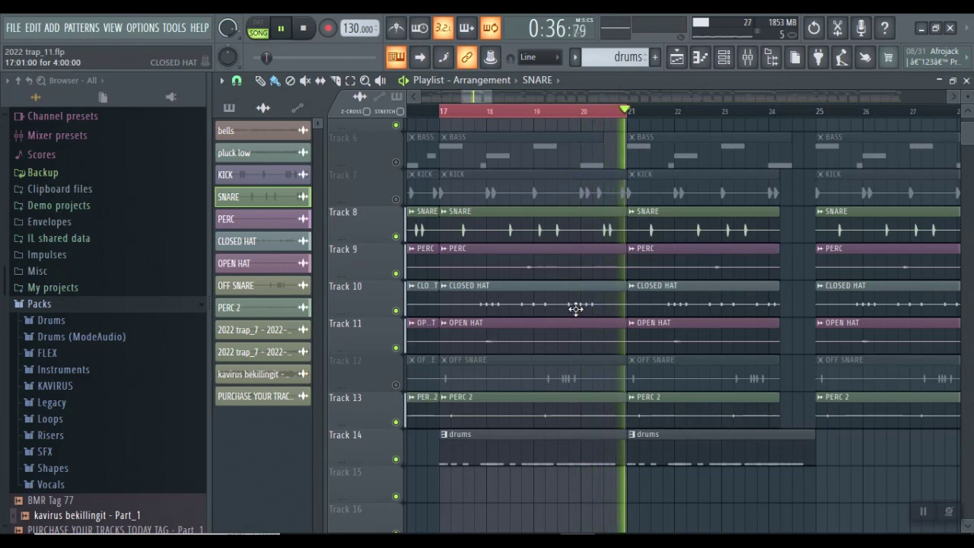
- Examine the CLOSED HAT notes of the drums pattern in the piano roll, stop playback and save the project
key("F6")
left_click(535, 284)
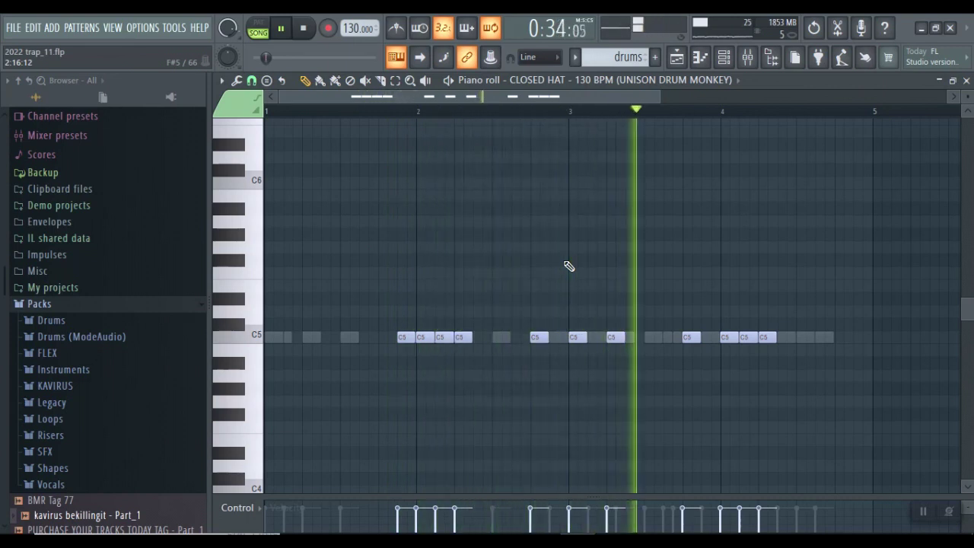
key("space")
key("ctrl+s")
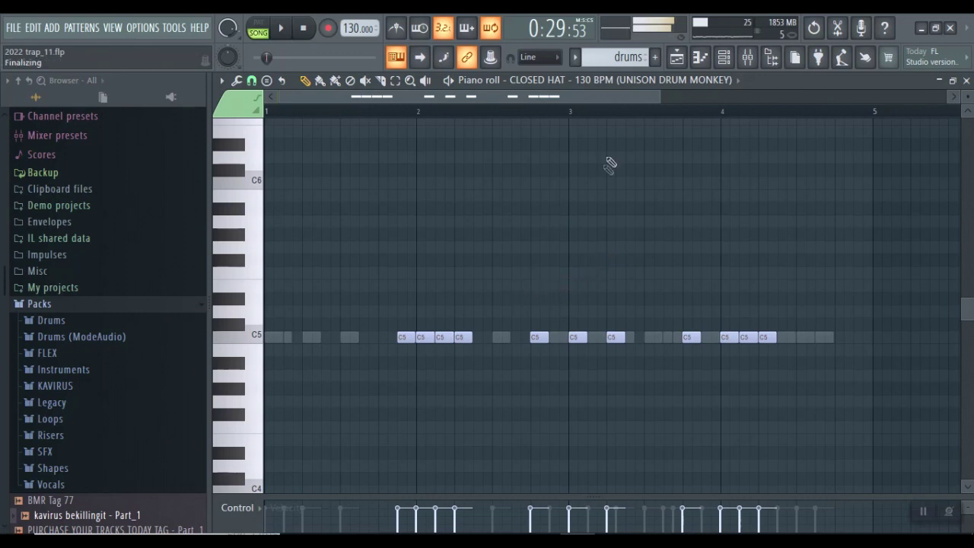
- Return to the playlist, unmute the OFF SNARE on Track 12 and play the selection
left_click(676, 58)
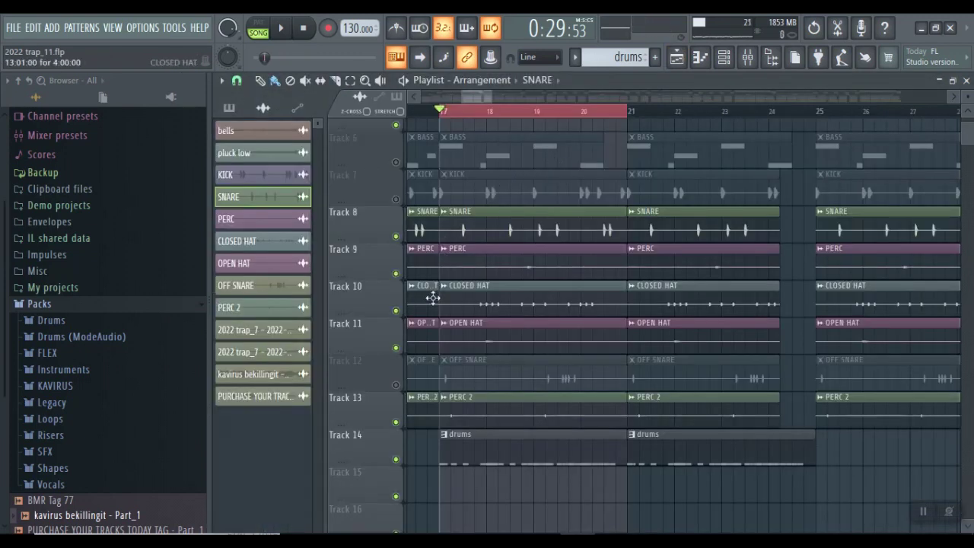
left_click(397, 386)
key("space")
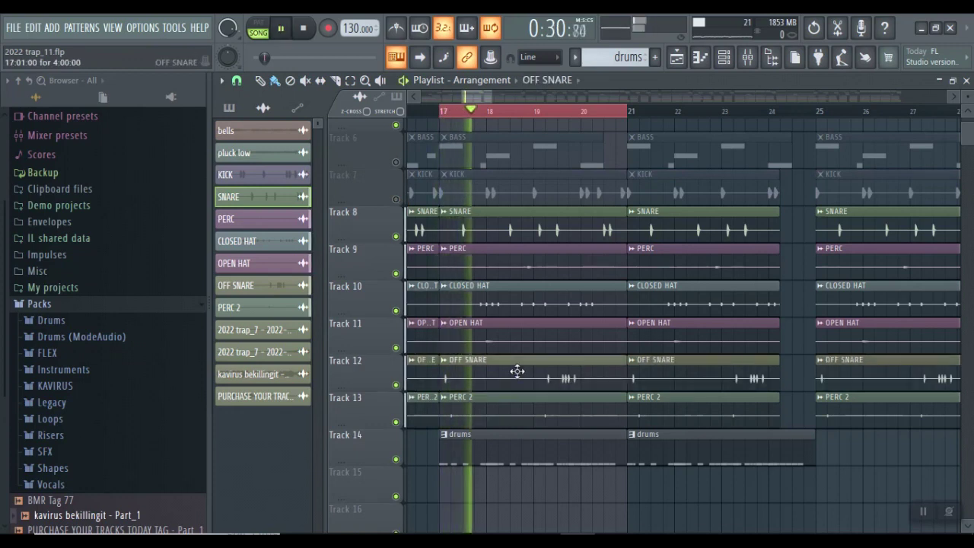
- Mute the closed hat and snare briefly to hear the off snare, restore both and unmute the kick on Track 7
left_click(396, 310)
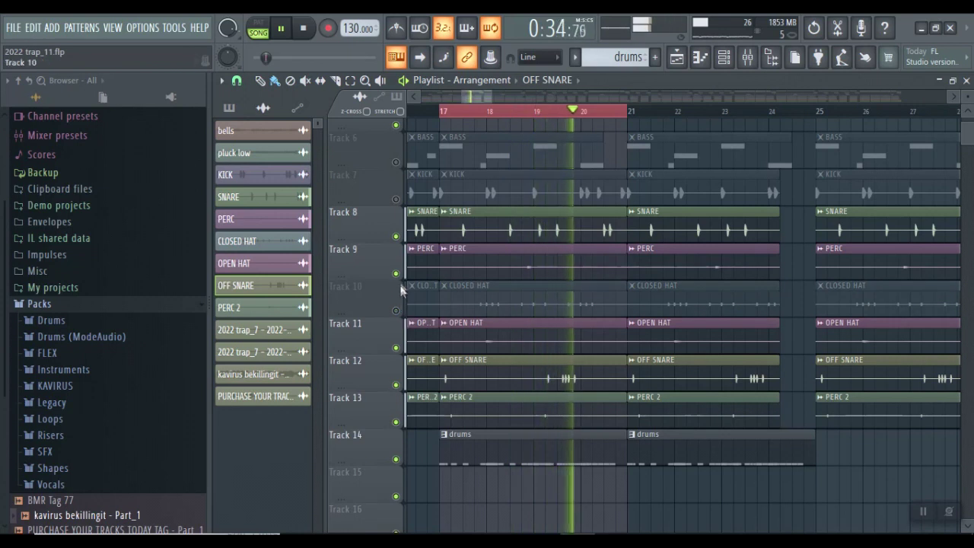
left_click(396, 237)
left_click(397, 311)
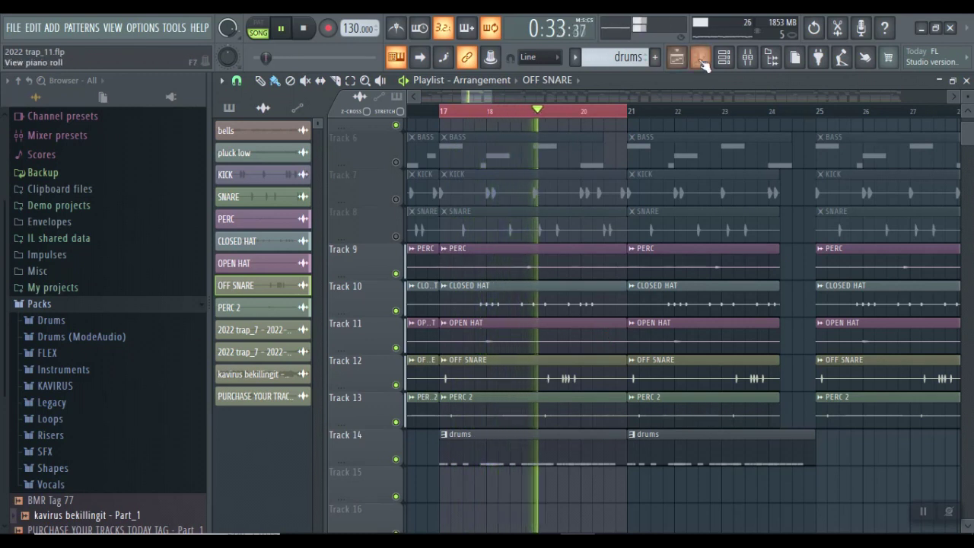
left_click(396, 237)
left_click(396, 199)
- Open the OFF SNARE channel from the Unsorted channels in the piano roll, examine its notes and return to the playlist
left_click(724, 57)
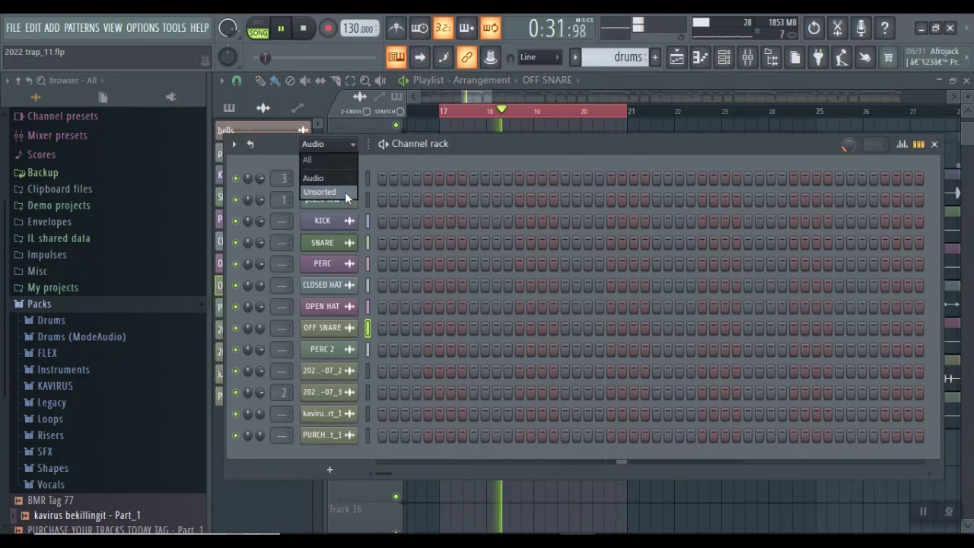
left_click(346, 194)
left_click(855, 332)
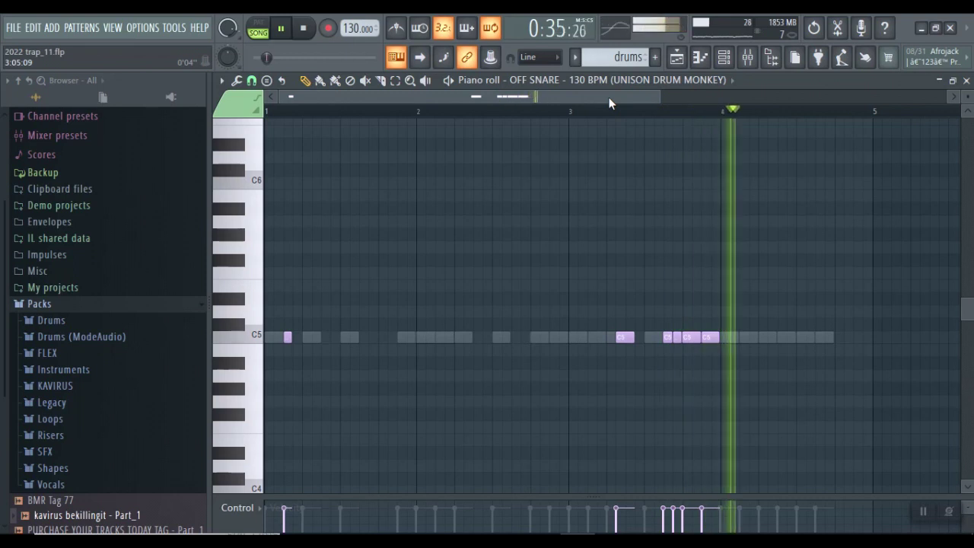
key("space")
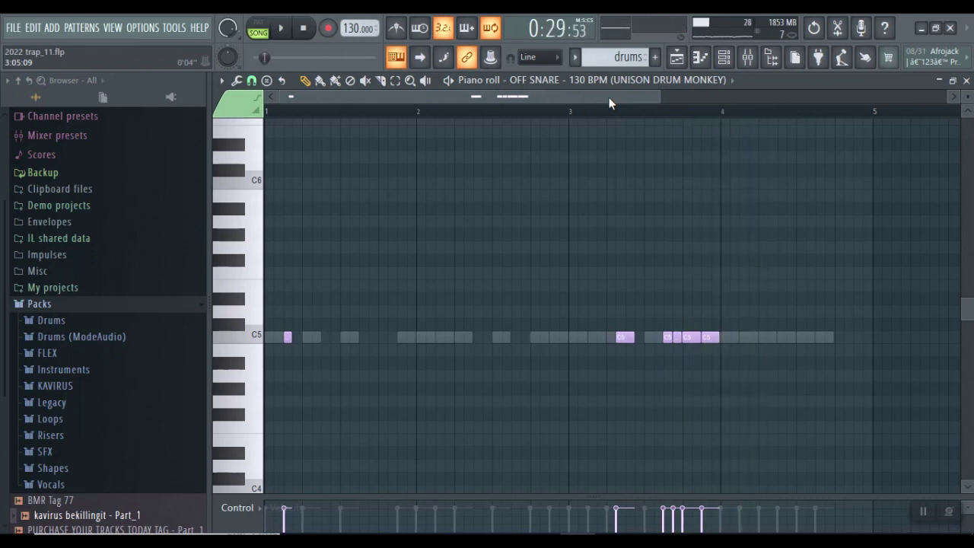
key("Escape")
key("Escape")
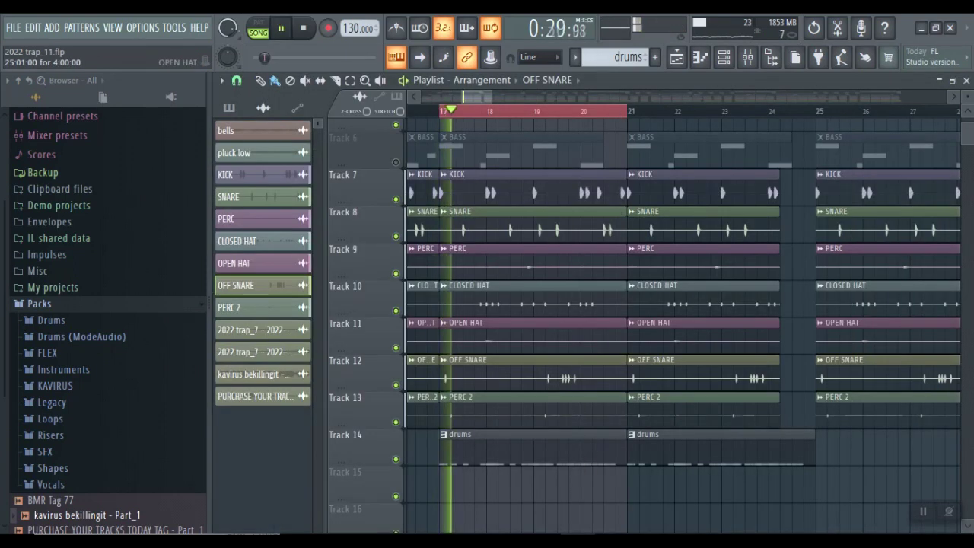
- Stop playback, select bars 13 to 16 in the playlist and list the project's patterns for picking
scroll(965, 152, "up", 5)
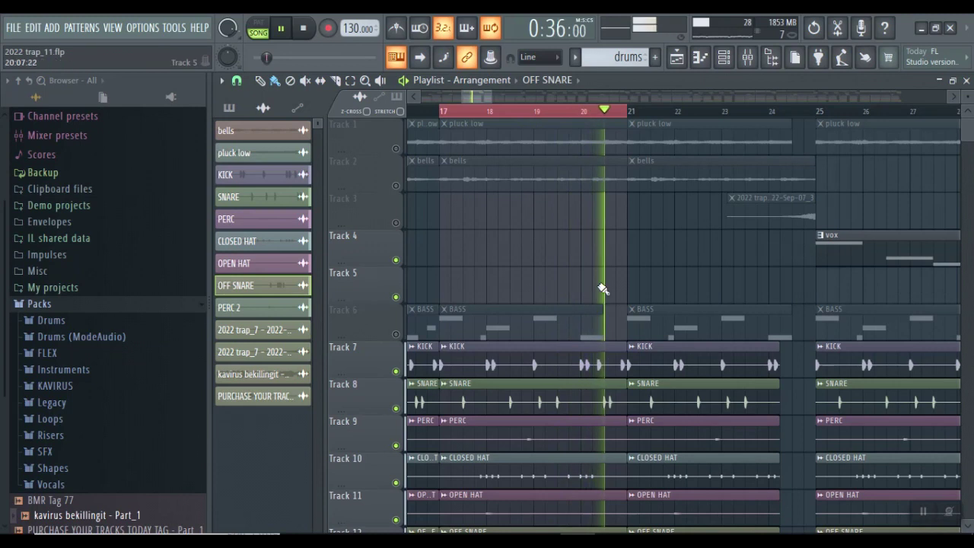
key("space")
left_click_drag(474, 93, 460, 98)
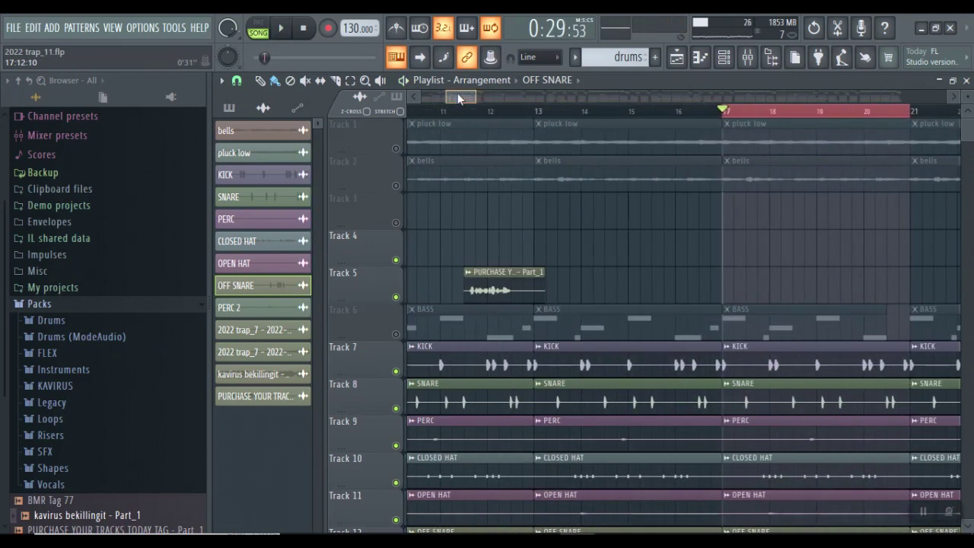
left_click_drag(535, 114, 695, 124)
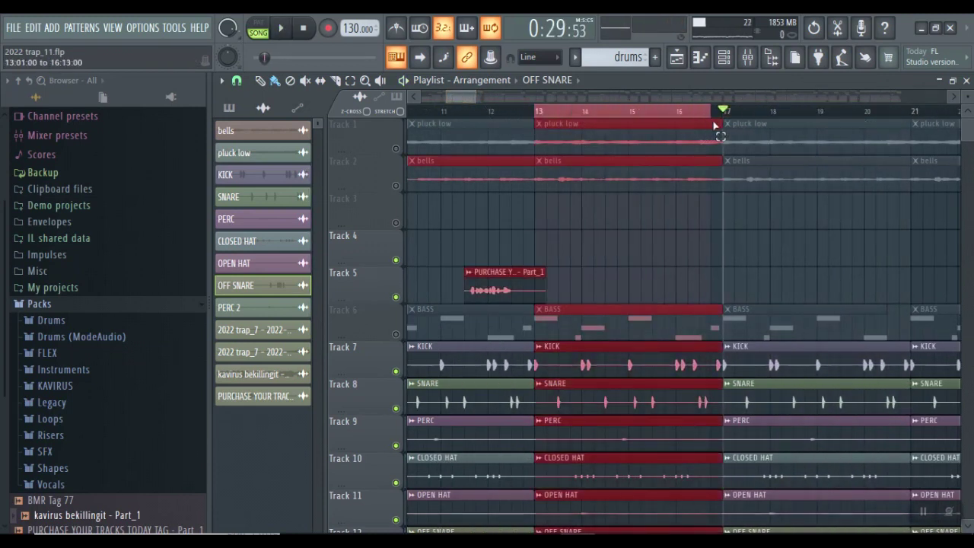
left_click(229, 107)
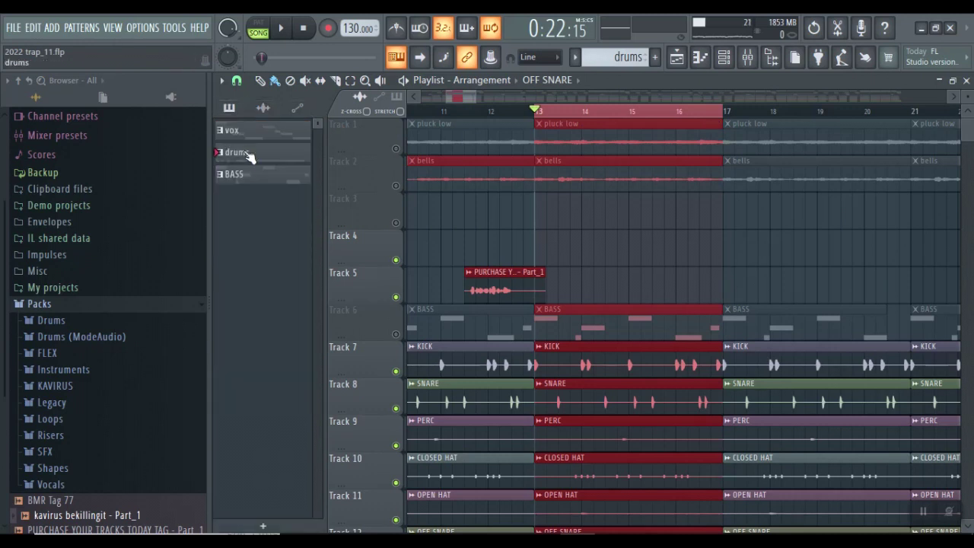
- Open the BASS pattern in the piano roll, view the Fruity DX10 synth and route its channel to mixer track 6
double_click(251, 176)
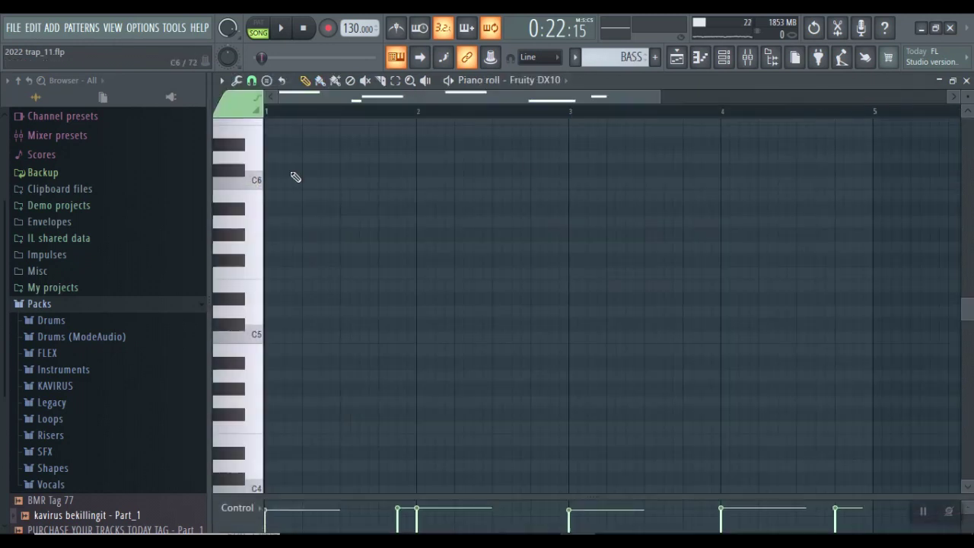
left_click(724, 59)
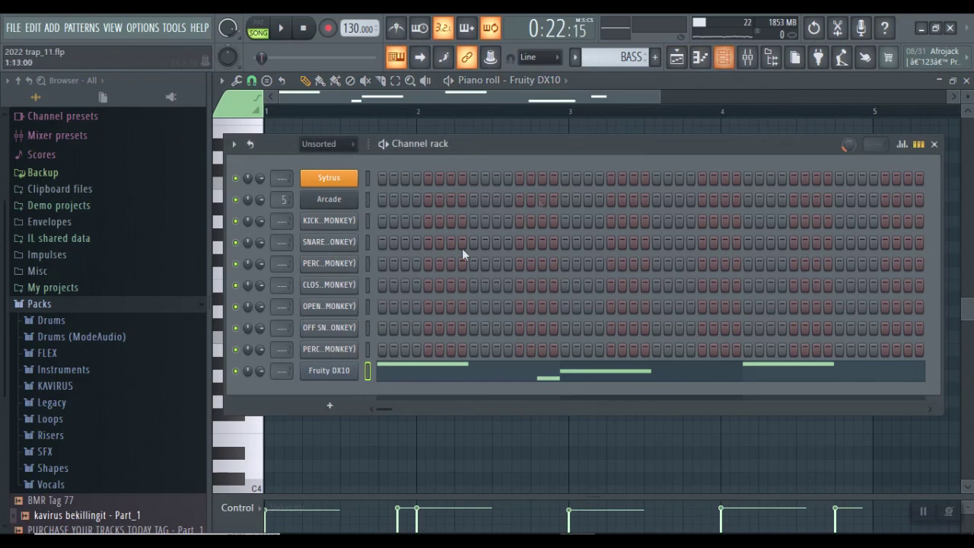
left_click(329, 370)
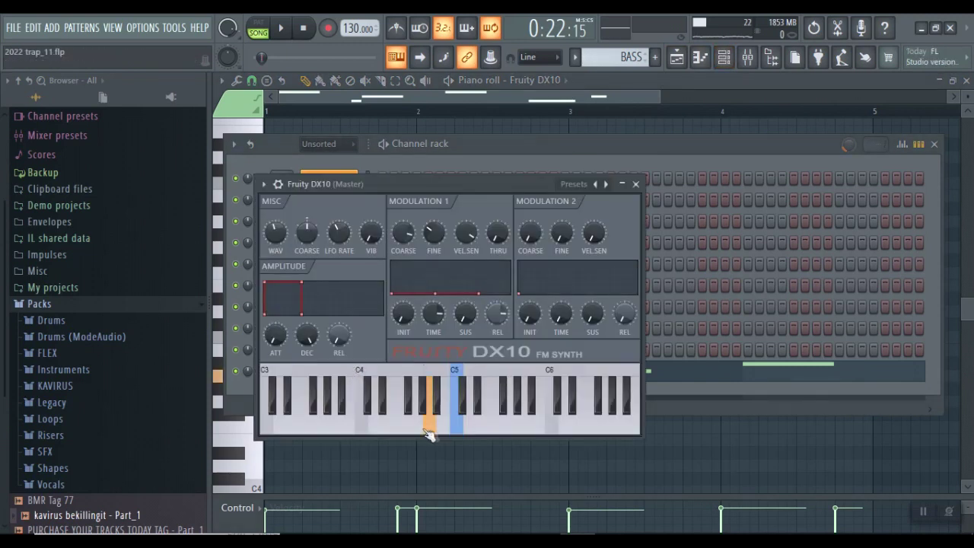
left_click(715, 148)
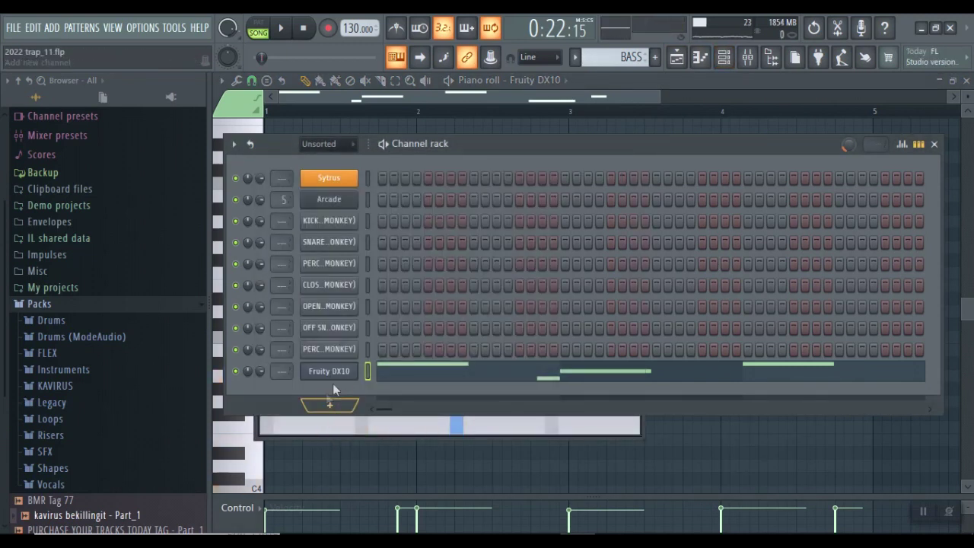
key("ctrl+l")
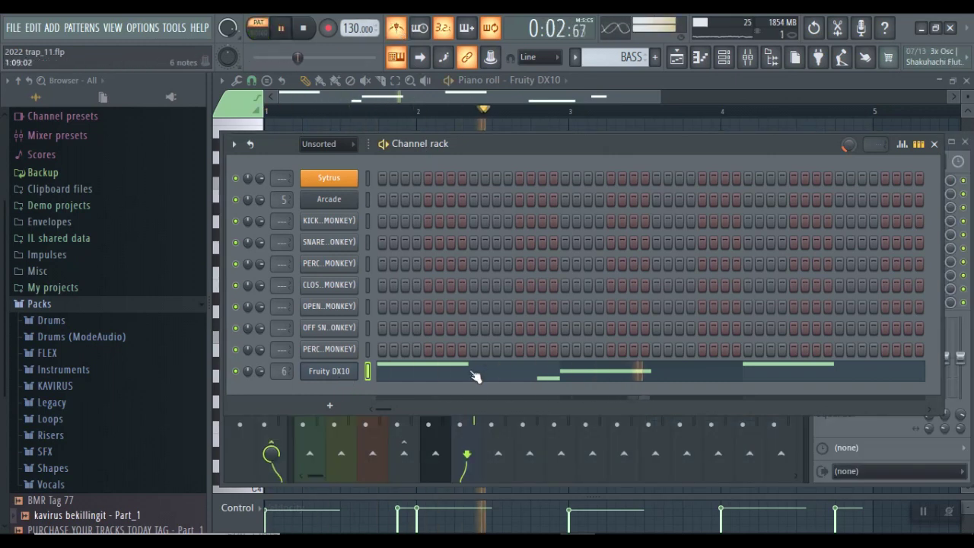
- Add Fruity Parametric EQ 2 to the Fruity DX10 mixer track and make band 7 a low-pass filter at about 477 Hz
key("F9")
left_click(889, 178)
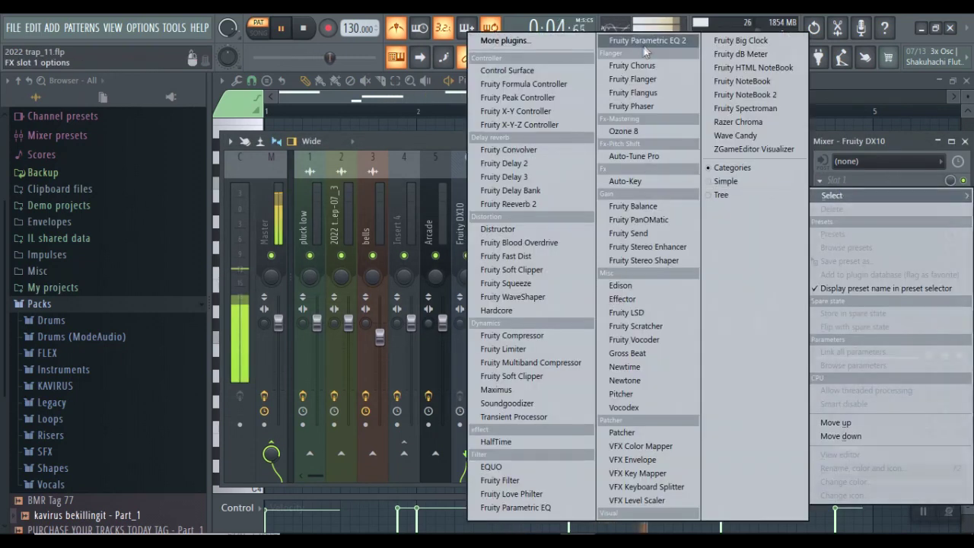
left_click(567, 36)
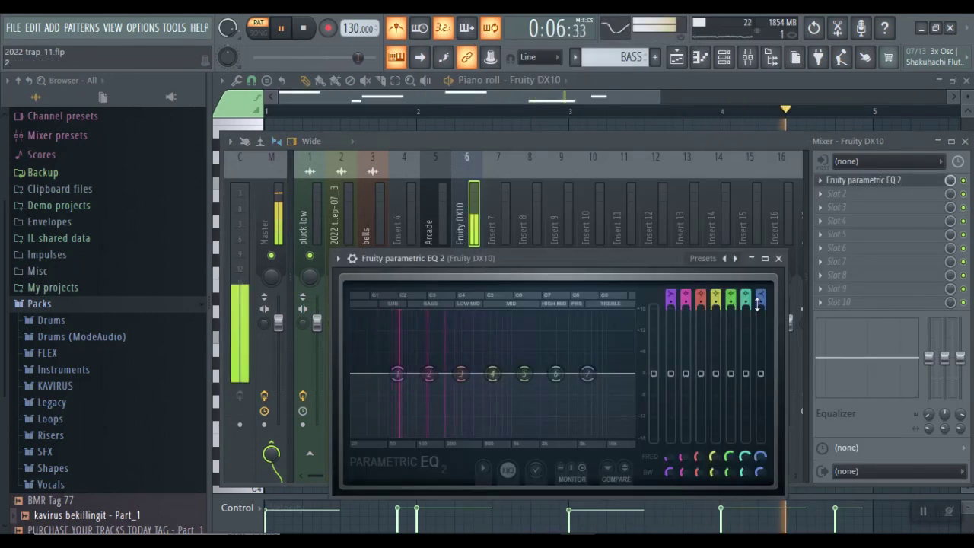
scroll(758, 303, "down", 6)
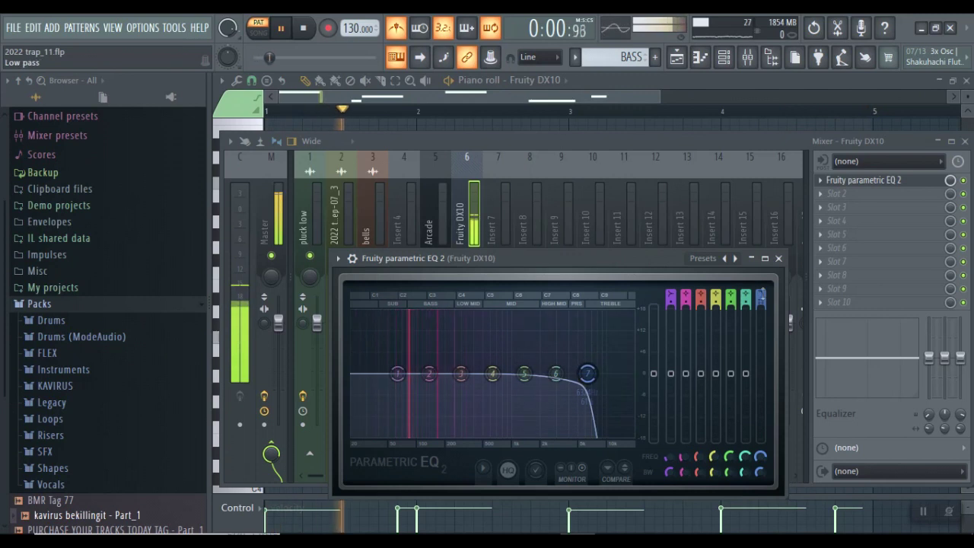
left_click_drag(588, 373, 481, 373)
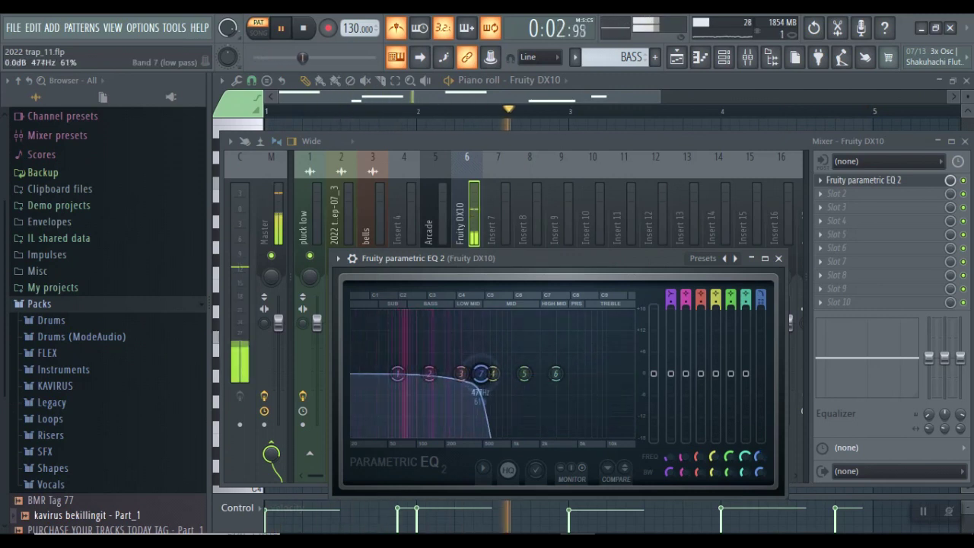
key("Escape")
key("Escape")
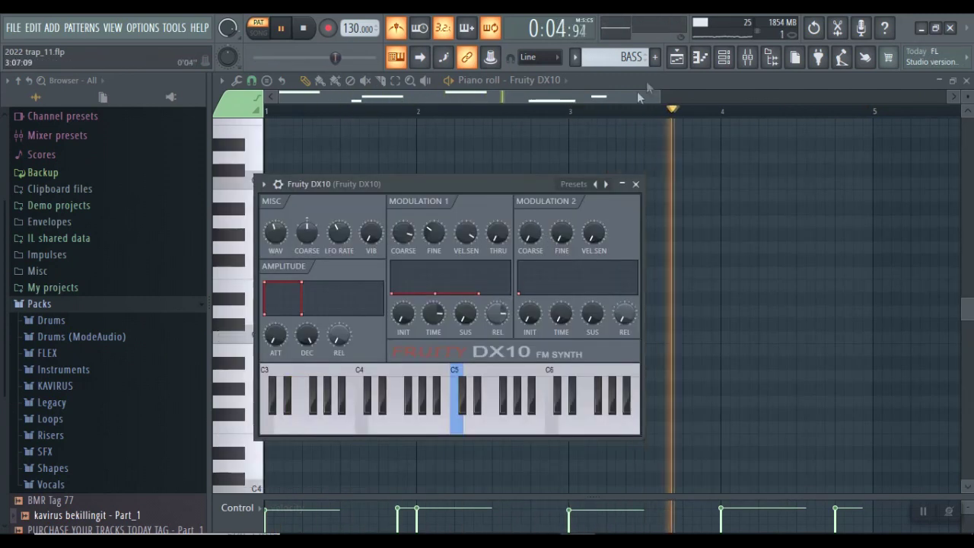
- Close the synth window, examine the bass notes around C3 in the piano roll and stop playback
key("Escape")
left_click_drag(969, 315, 968, 376)
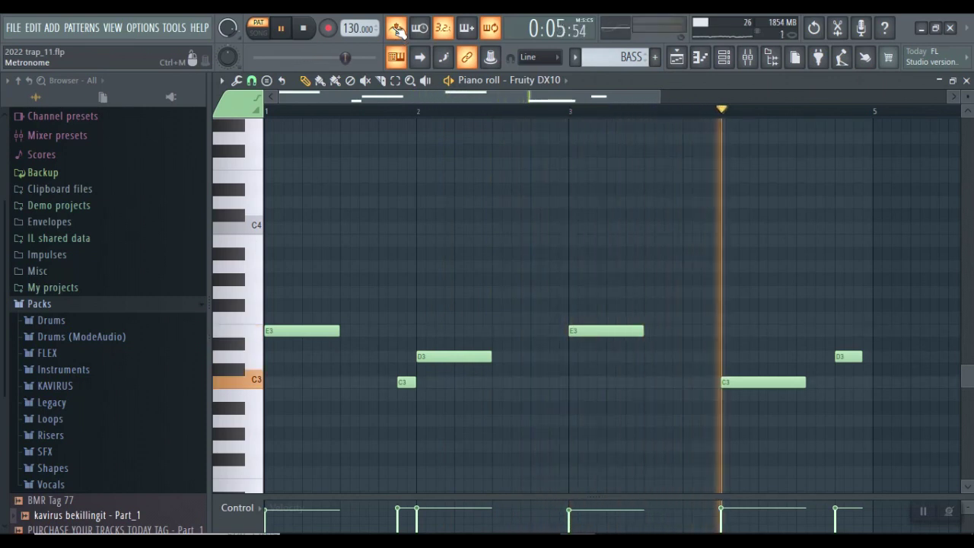
key("space")
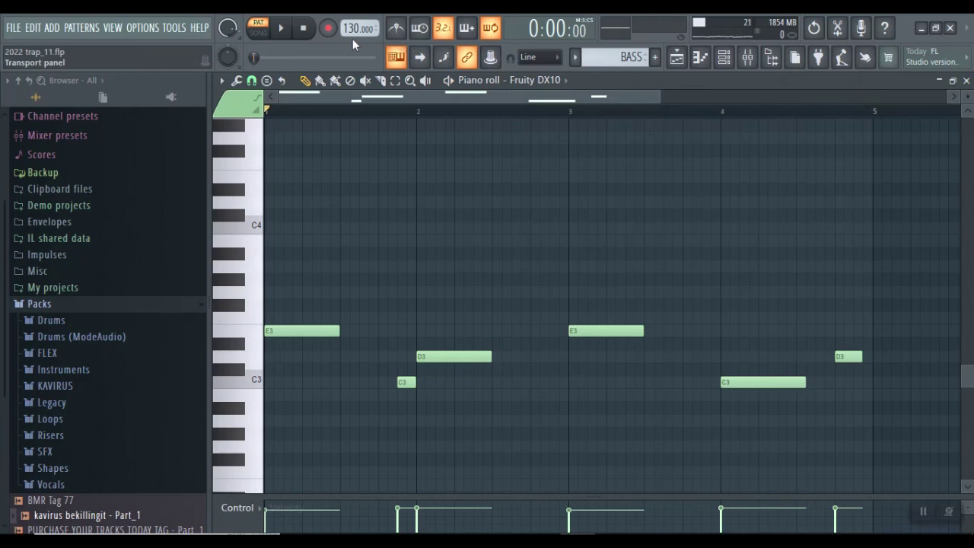
- Return to the playlist, unmute the BASS on Track 6 and play bars 13 to 16 with the drums
key("F5")
left_click(396, 334)
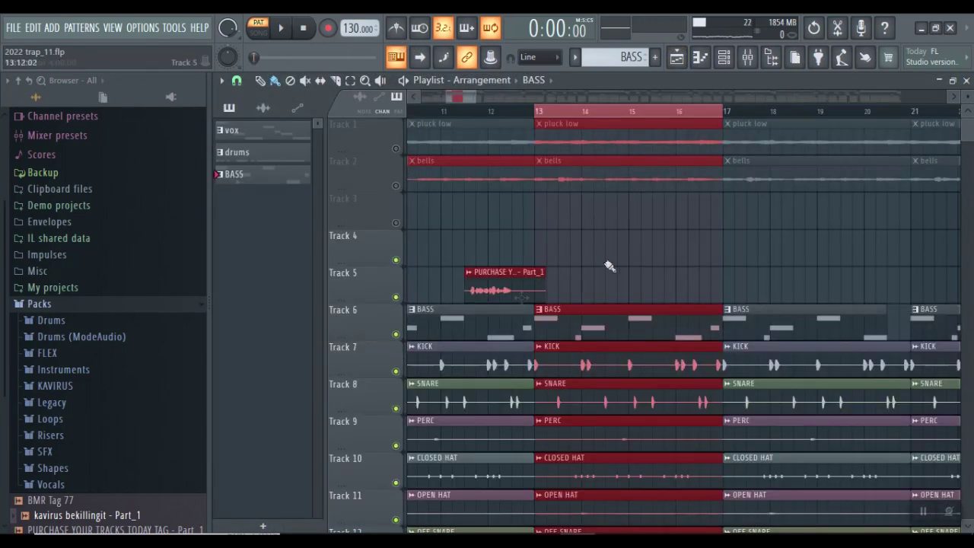
left_click(643, 228)
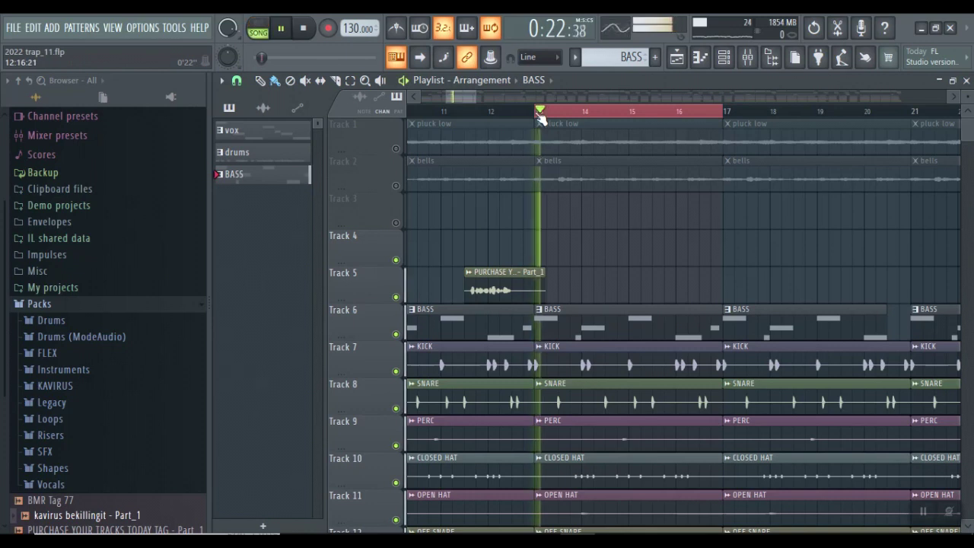
left_click_drag(477, 96, 493, 95)
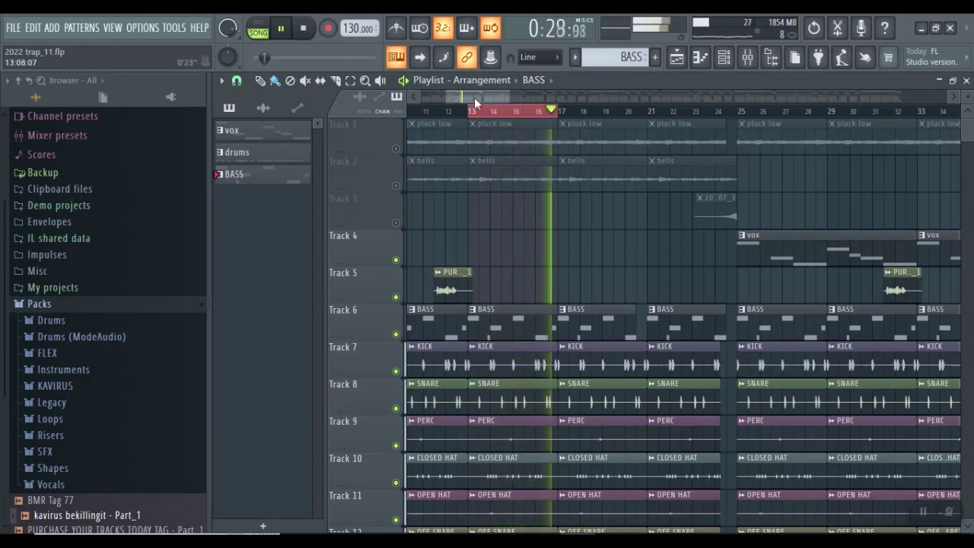
key("space")
- Select bars 25 to 28 in the playlist and open the vox pattern on Track 4 in the piano roll
left_click_drag(474, 97, 500, 101)
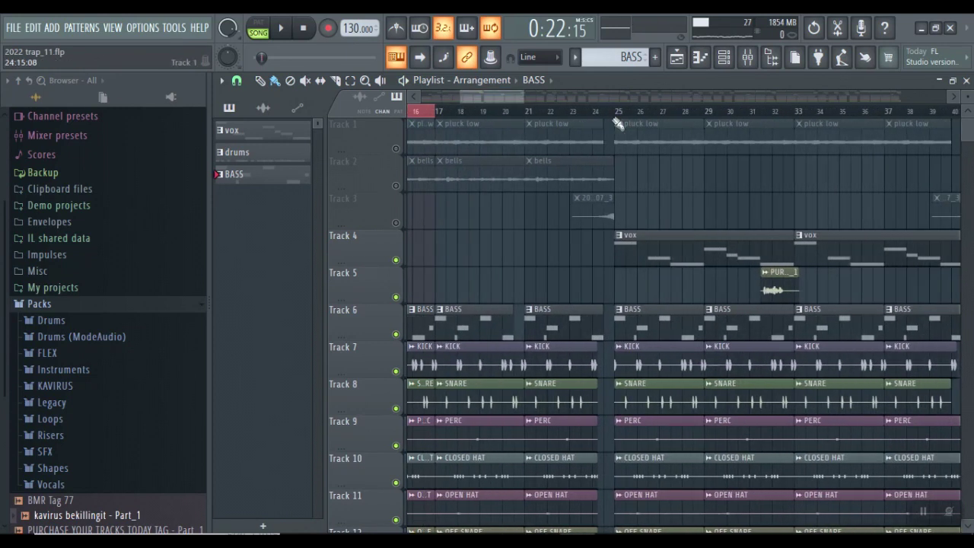
left_click_drag(615, 116, 626, 113)
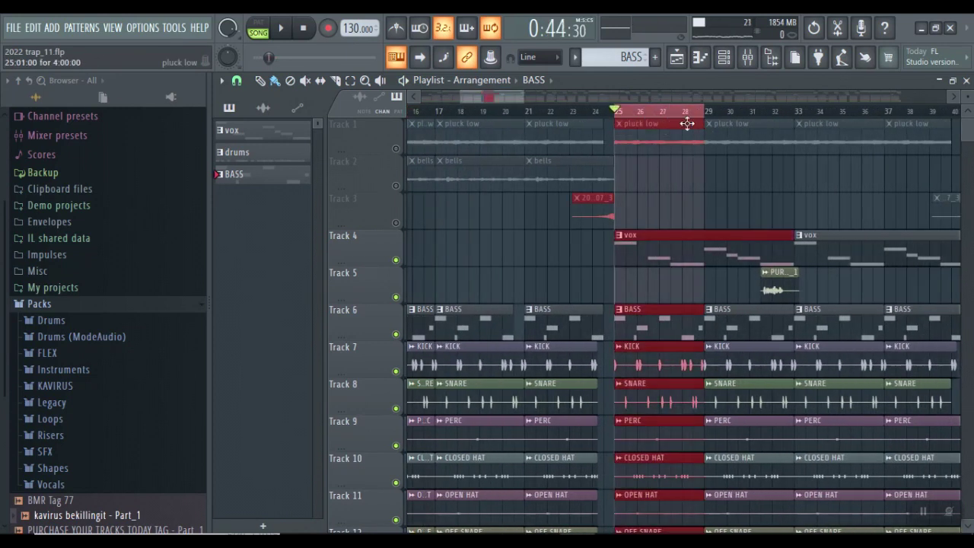
double_click(678, 262)
- View the Arcade instrument from the channel rack, then play the vox pattern with the metronome on
left_click(729, 64)
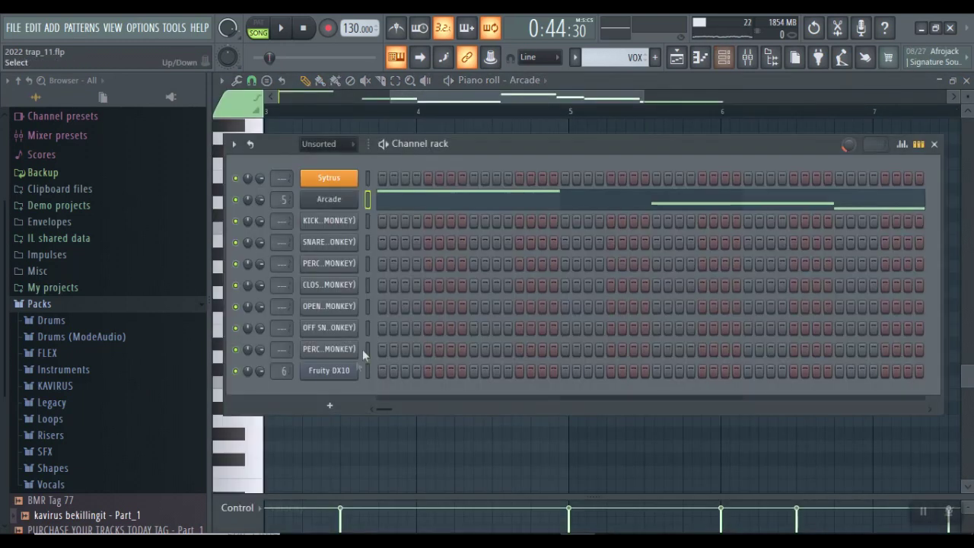
left_click(333, 371)
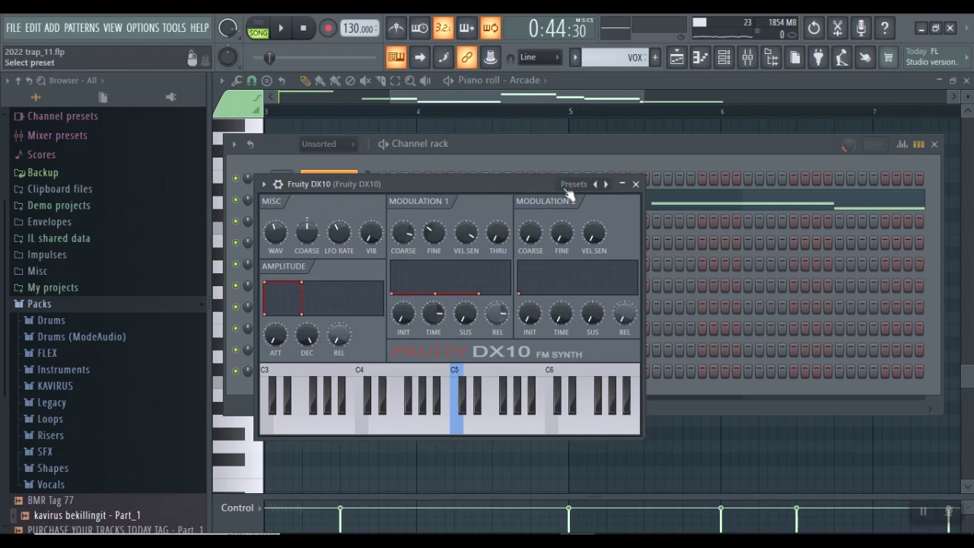
left_click(636, 184)
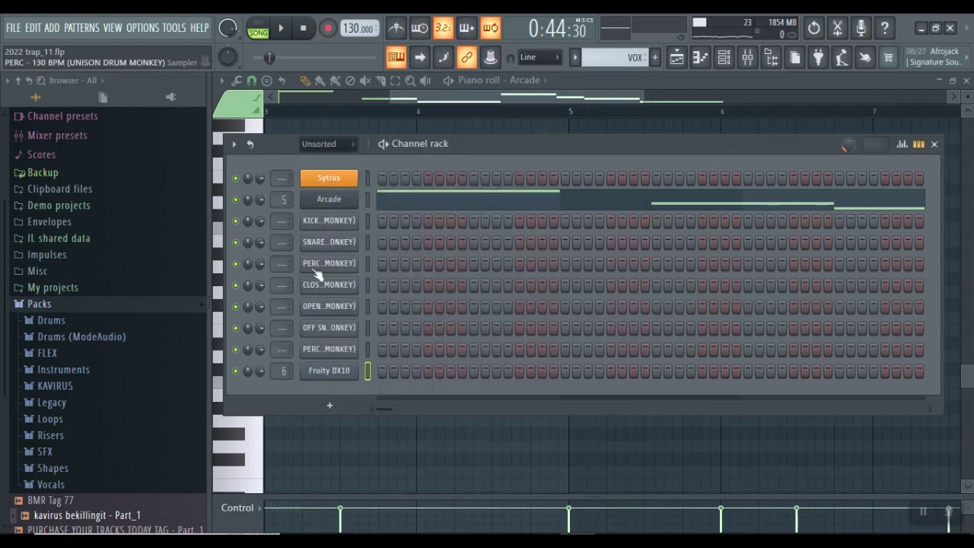
left_click(329, 200)
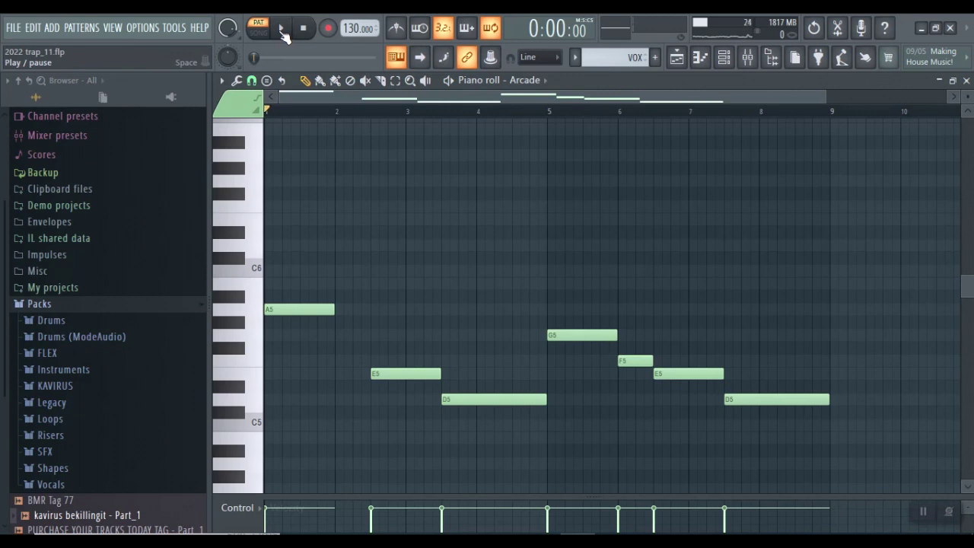
left_click(281, 29)
left_click(397, 28)
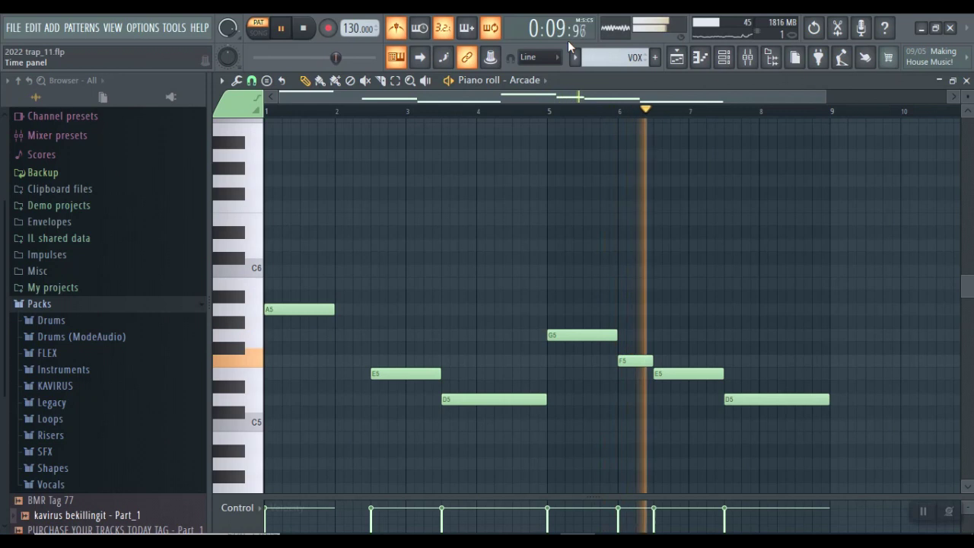
- Make band 1 a high-pass filter at about 380 Hz in the Arcade track's Fruity Parametric EQ 2 and return to the playlist
left_click(748, 57)
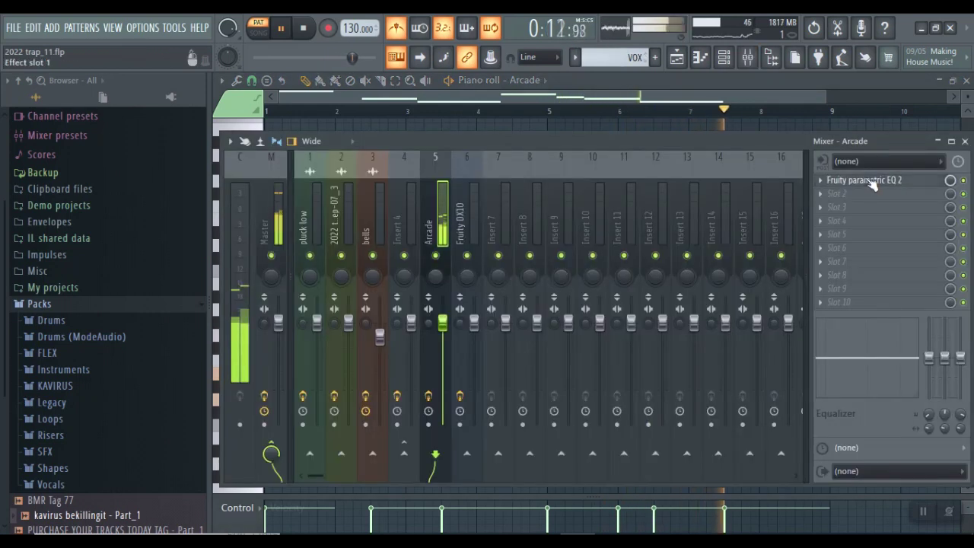
left_click(871, 182)
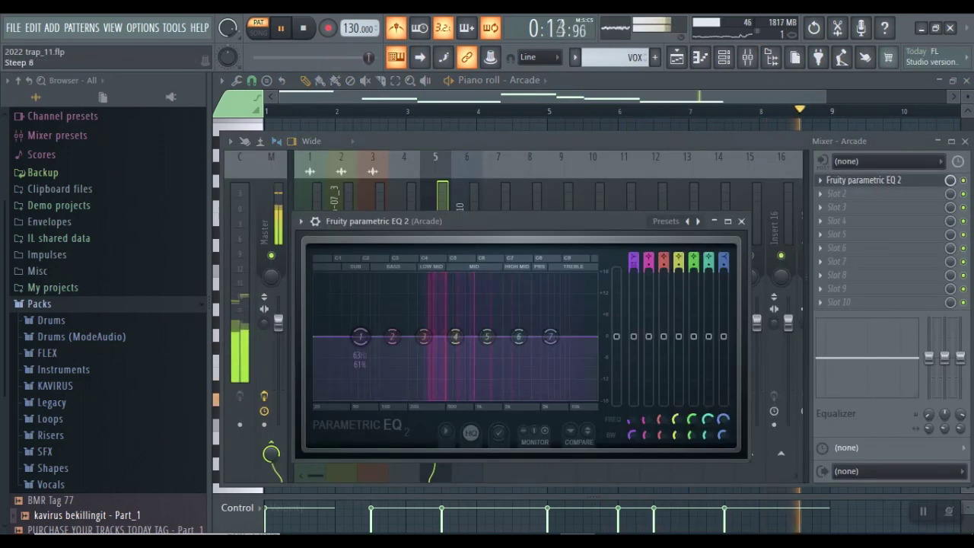
left_click_drag(633, 261, 633, 268)
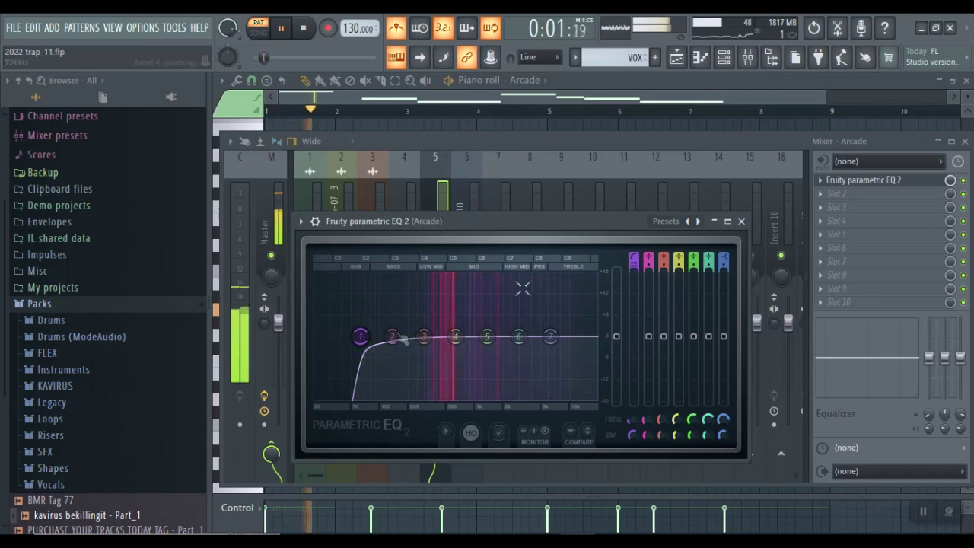
left_click_drag(361, 336, 417, 336)
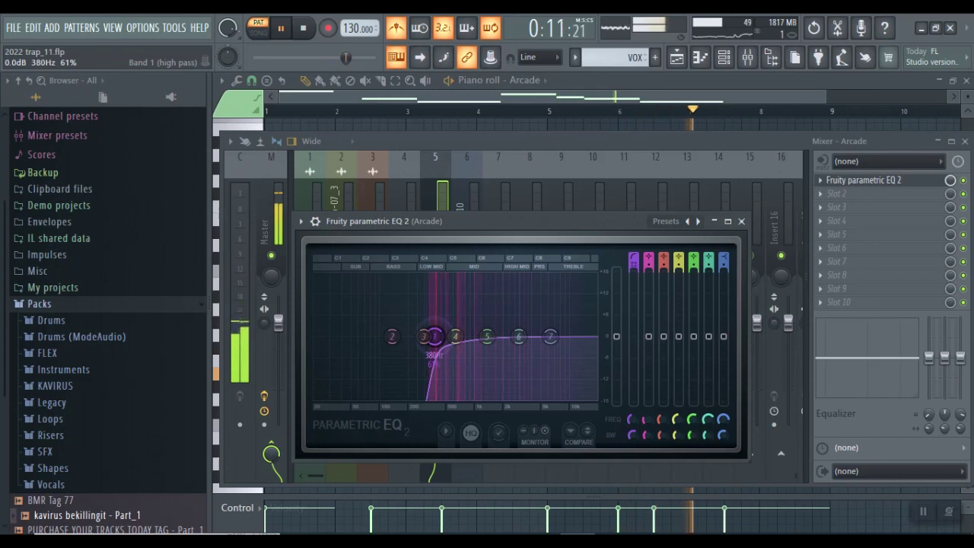
key("Escape")
key("Escape")
key("Escape")
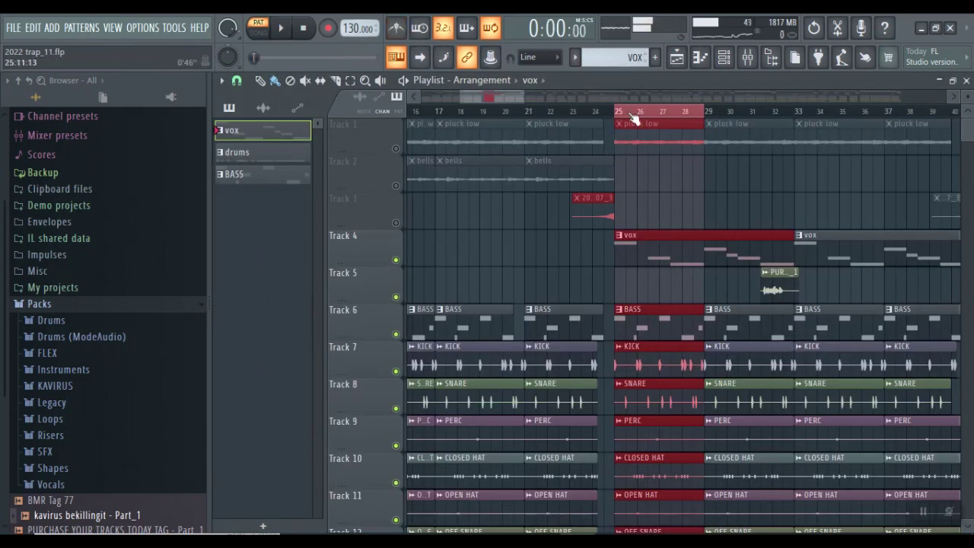
- Play the arrangement from bar 25 with the vox layered over the bass and drums, and clear the bar selection
key("space")
left_click(665, 185)
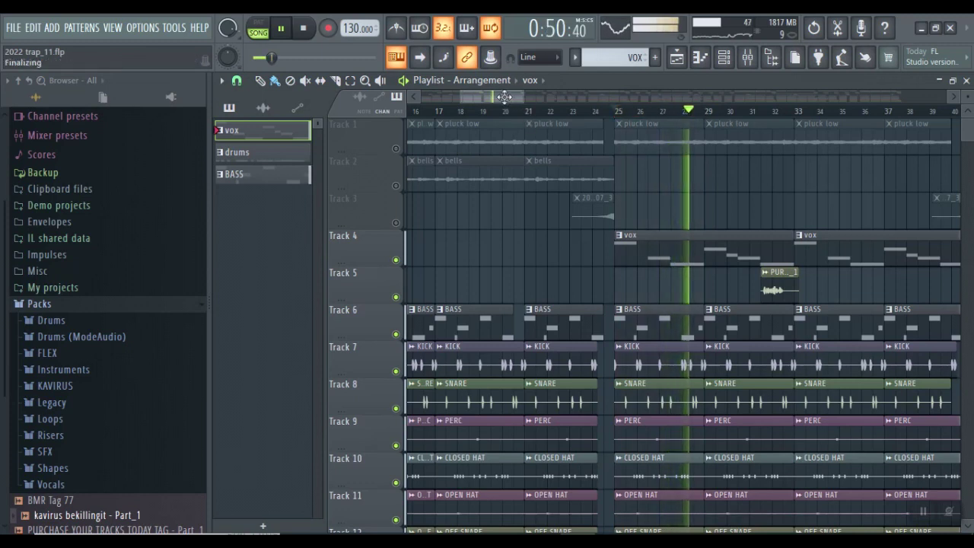
left_click_drag(504, 97, 527, 96)
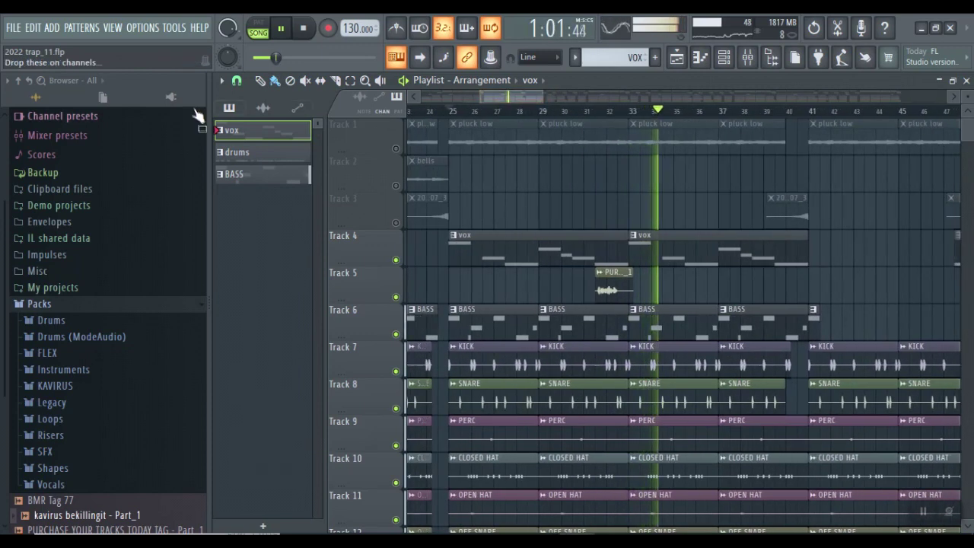
- List the project's audio clips, open the pluck low clip's sample settings and stop playback
left_click(262, 107)
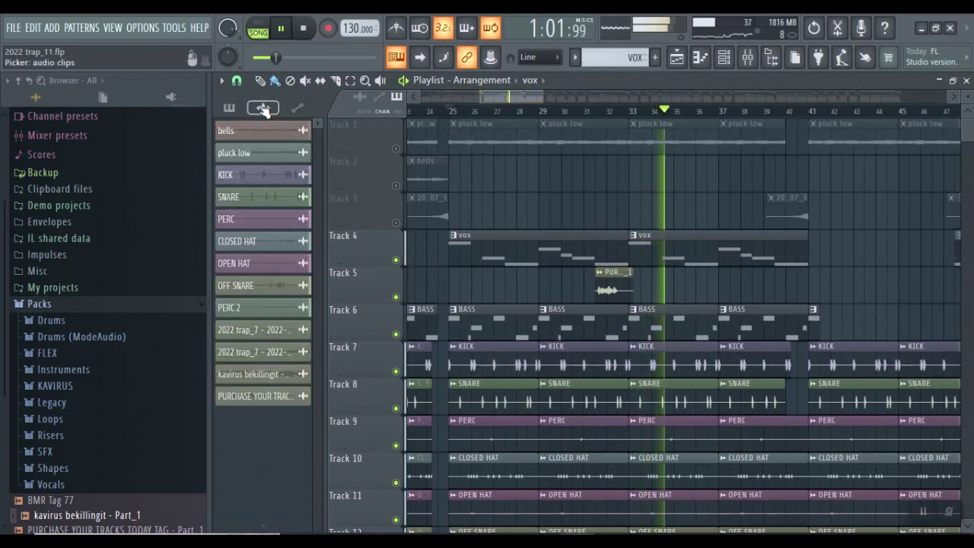
left_click(255, 153)
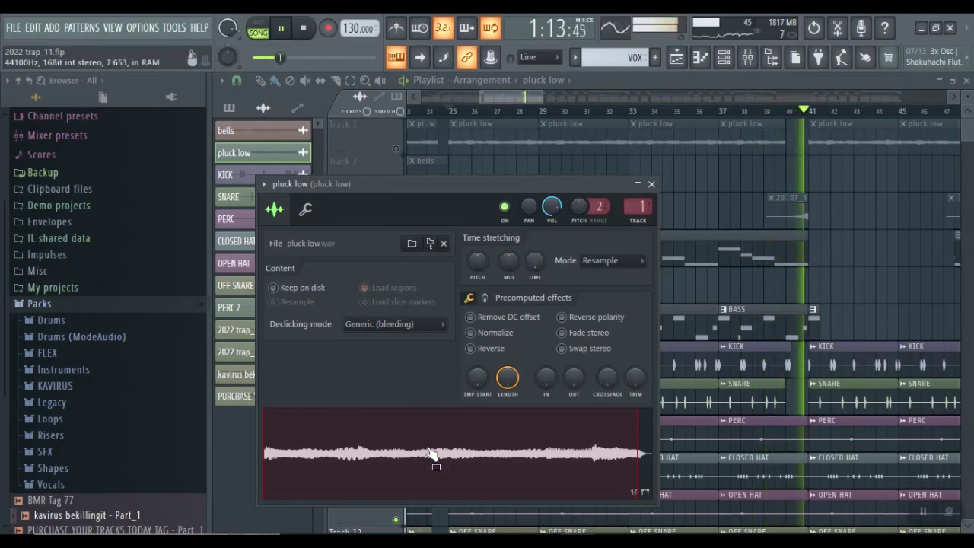
key("space")
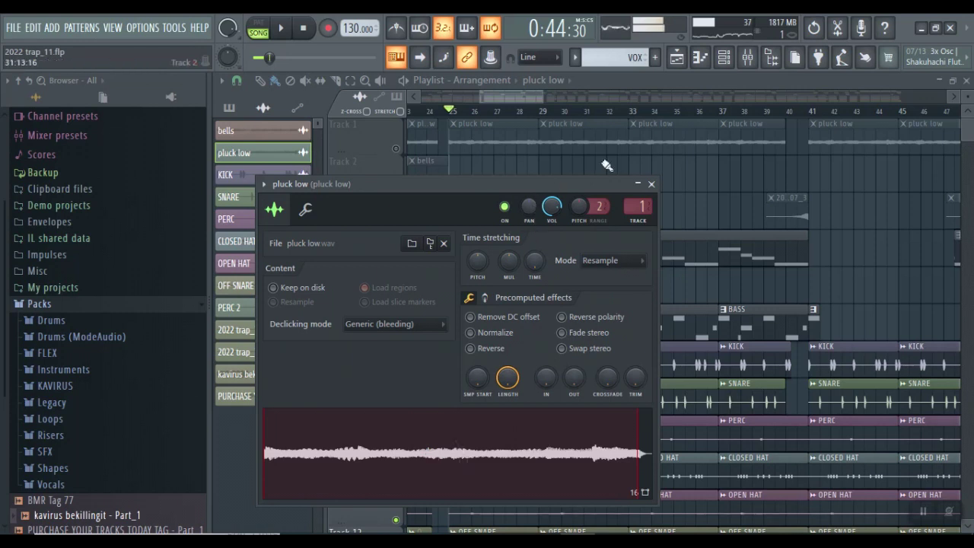
- Unmute the pluck low on Track 1 and play the arrangement from bar 1
left_click_drag(517, 97, 431, 99)
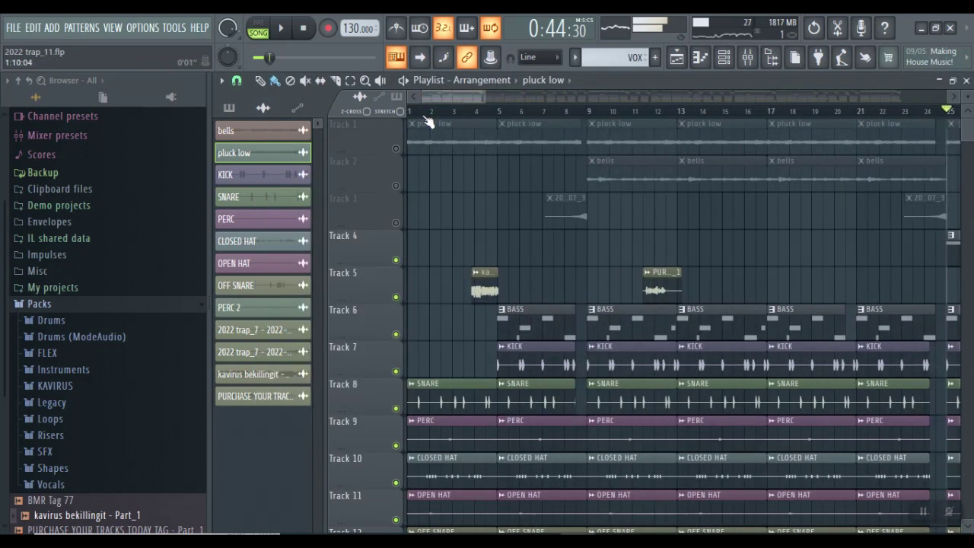
left_click(384, 123)
key("space")
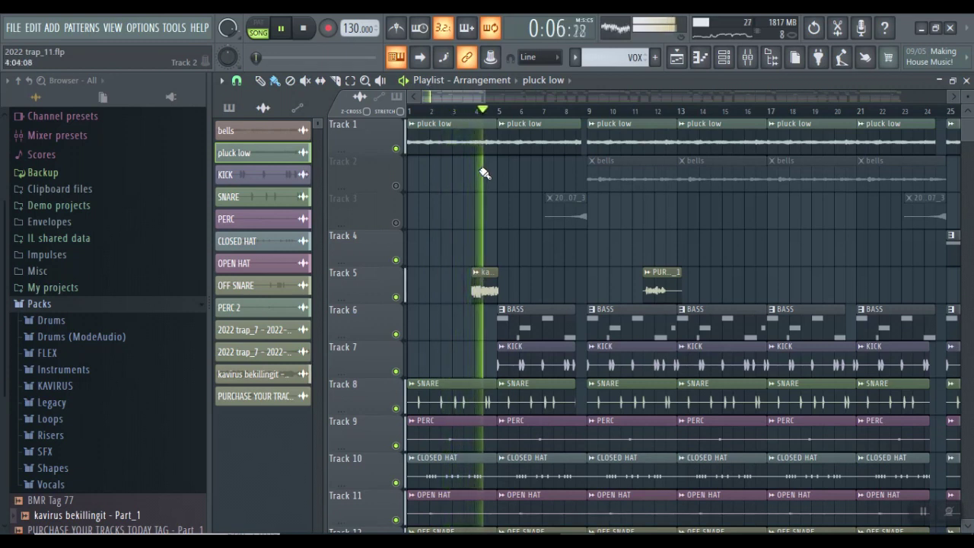
left_click_drag(471, 98, 484, 99)
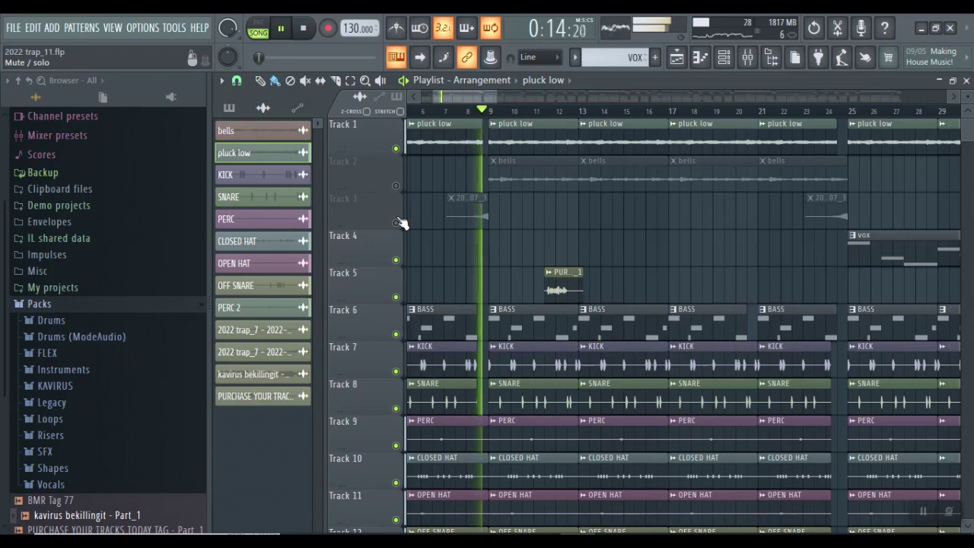
- Stop playback and check the sample settings of the 2022 trap_7 - 2022-Sep-07_3 clip
key("space")
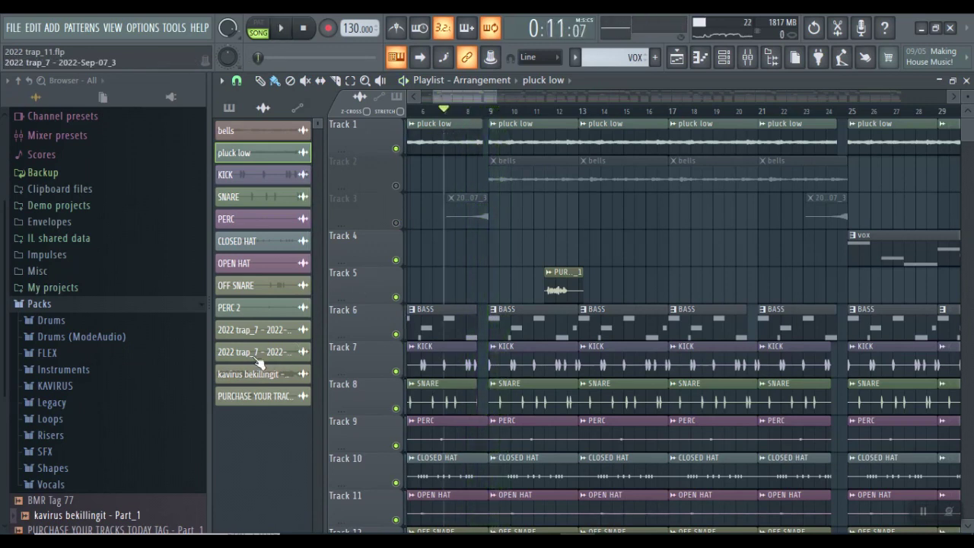
left_click(259, 356)
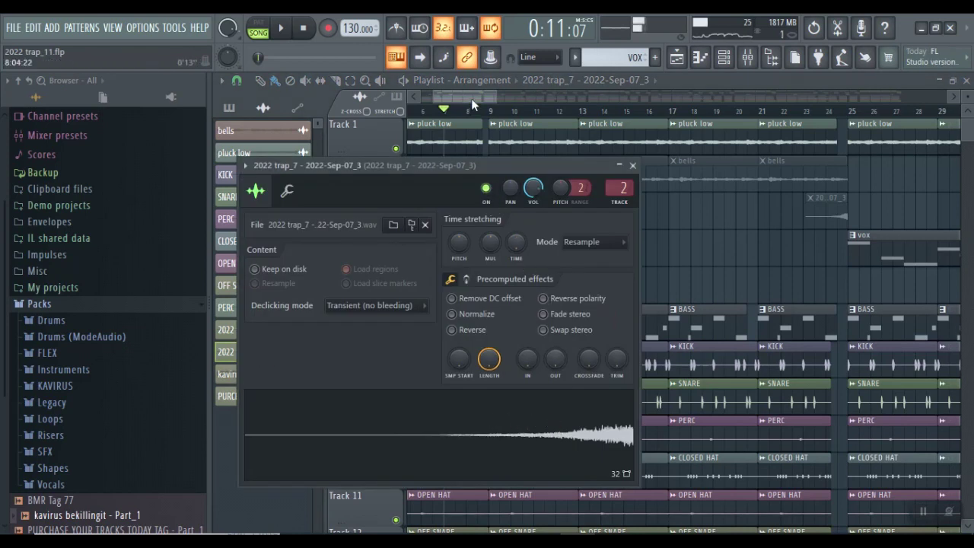
key("Escape")
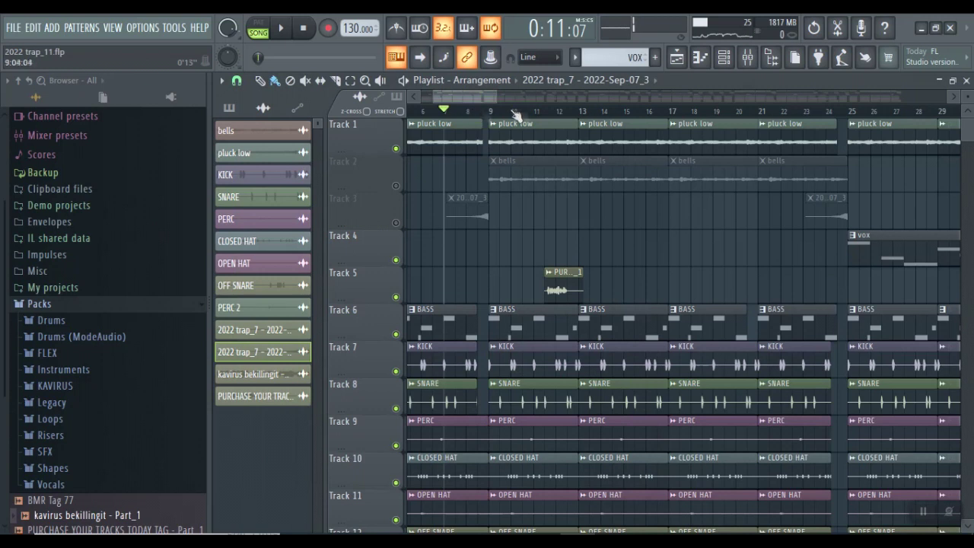
- Unmute the 2022 trap_7 clip on Track 3 and replay the arrangement from bar 7
left_click_drag(503, 99, 457, 97)
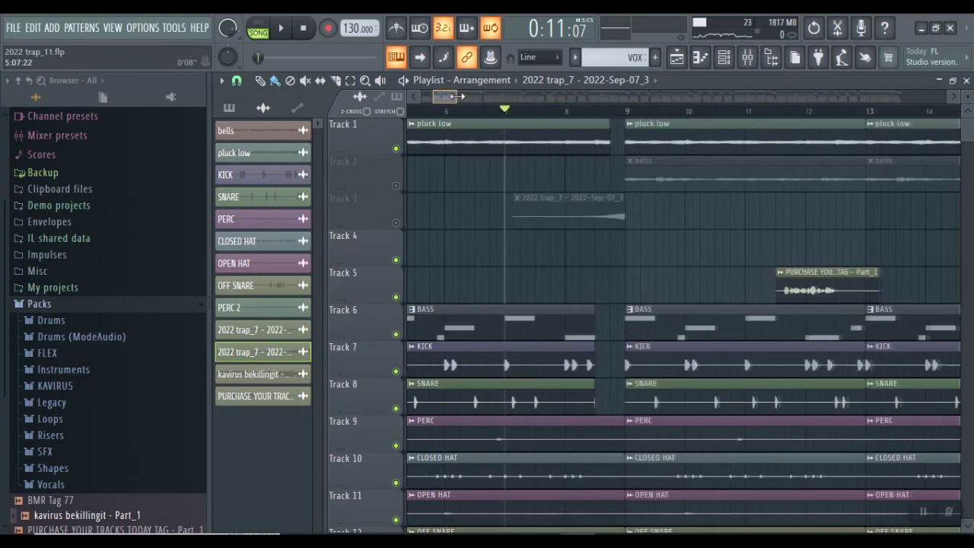
key("space")
left_click(395, 223)
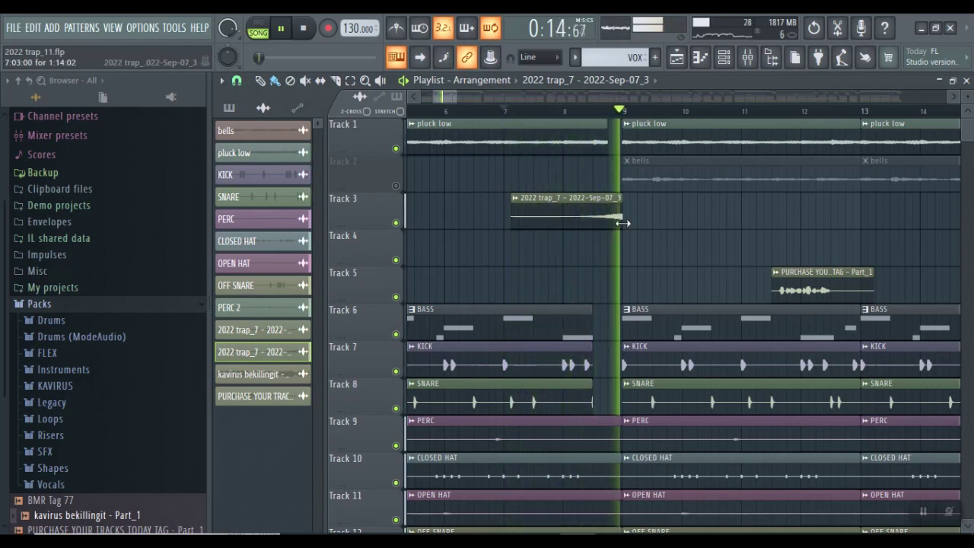
key("space")
key("space")
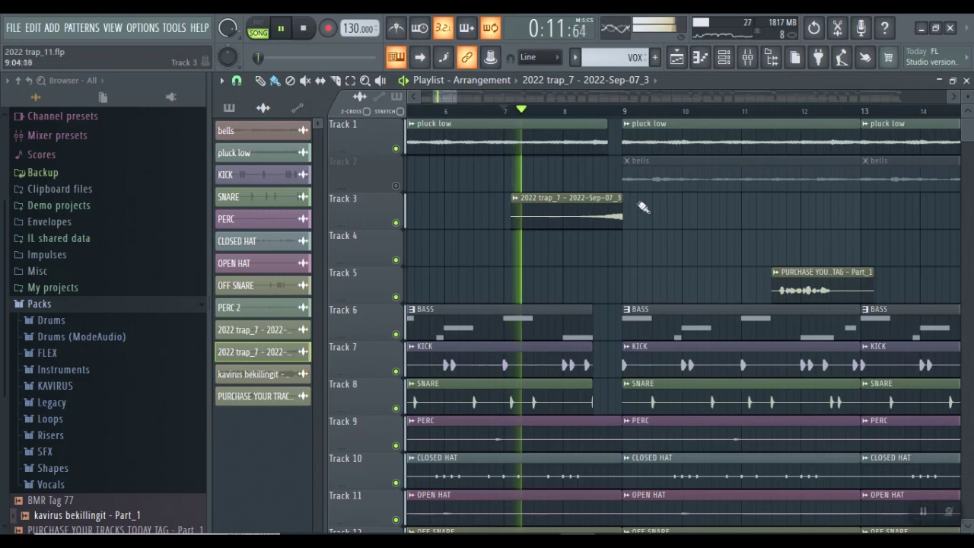
- Move the playback position to the start of bar 9 and stop playback there
scroll(459, 93, "down", 2)
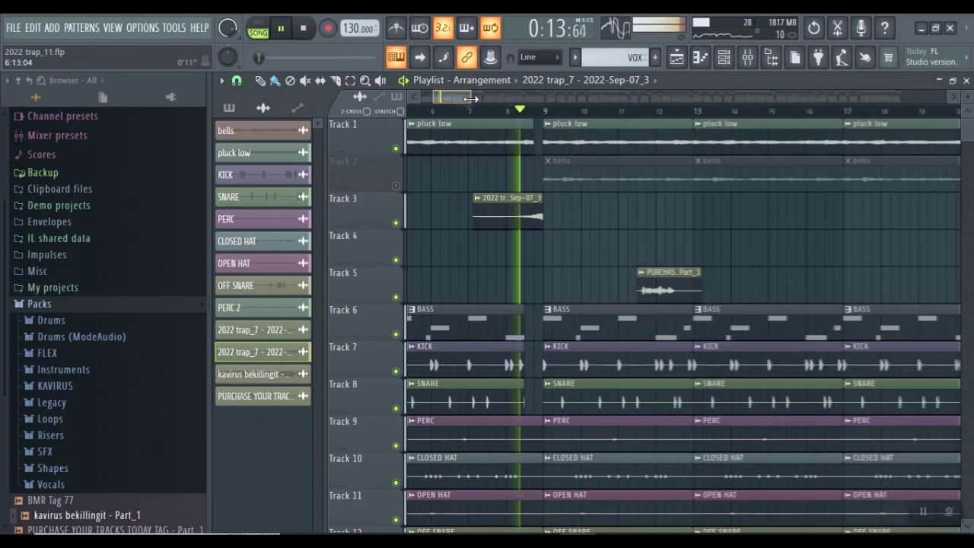
left_click_drag(458, 96, 465, 96)
left_click(436, 113)
key("space")
key("space")
key("space")
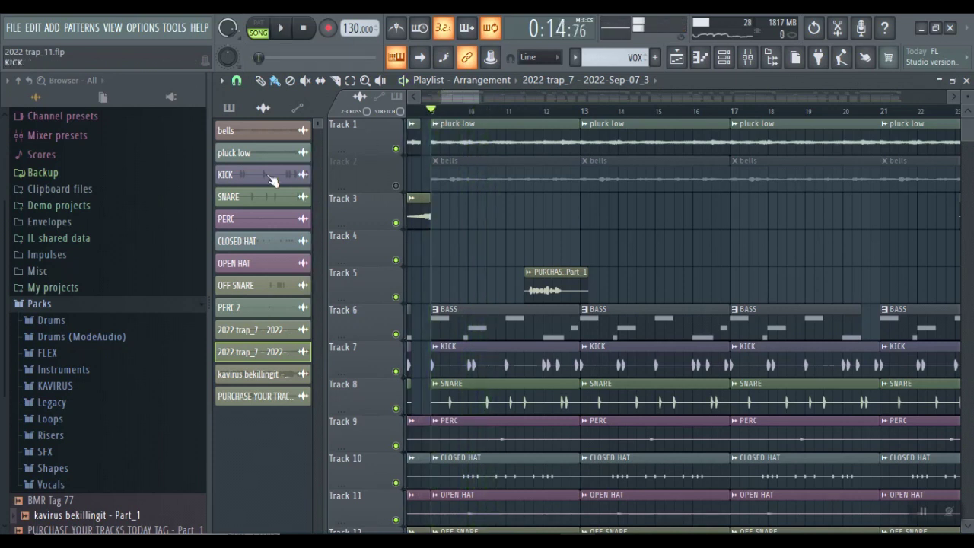
- Check the bells clip's sample settings, unmute the bells on Track 2 and play from bar 9
left_click(259, 139)
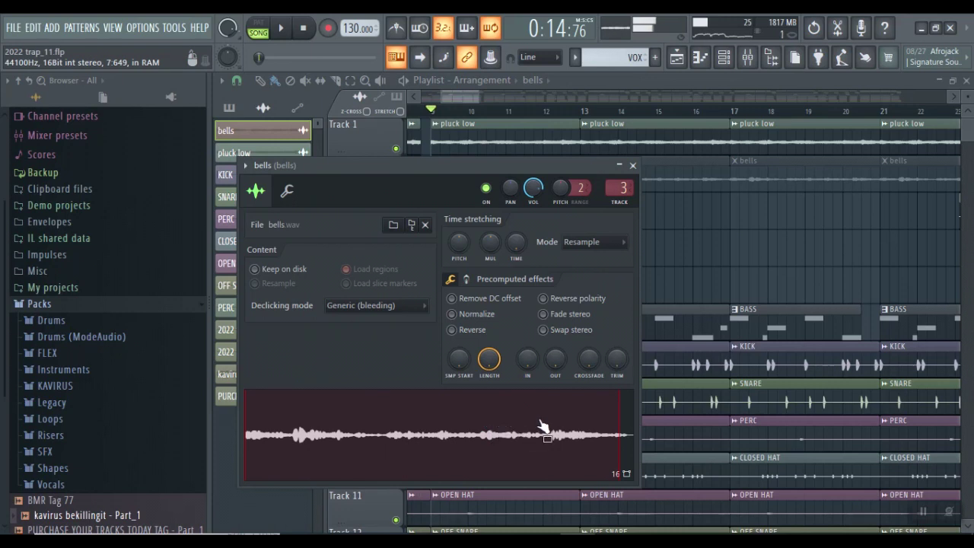
left_click(463, 100)
left_click(396, 185)
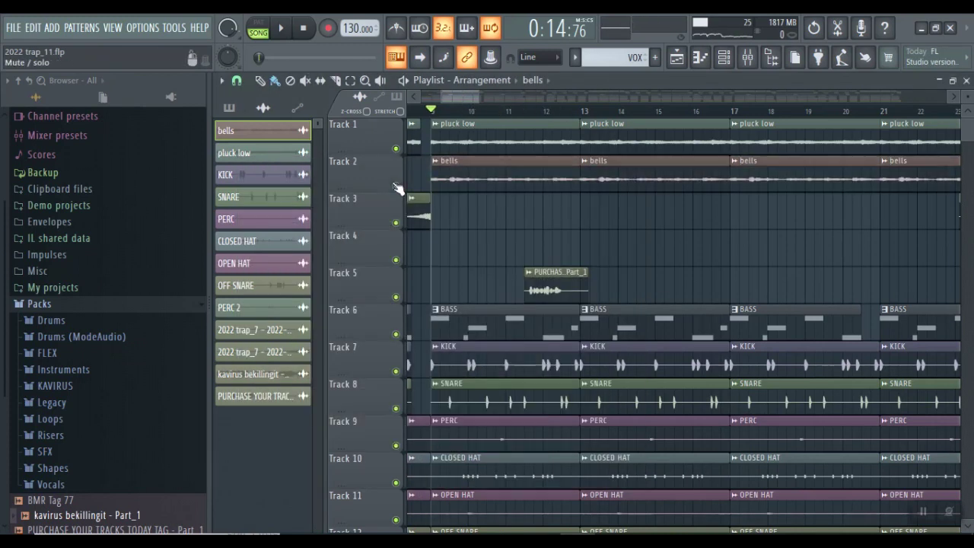
key("space")
- Mute the pluck low on Track 1 to audition the bells over the bass and drums, and restore it
left_click(396, 149)
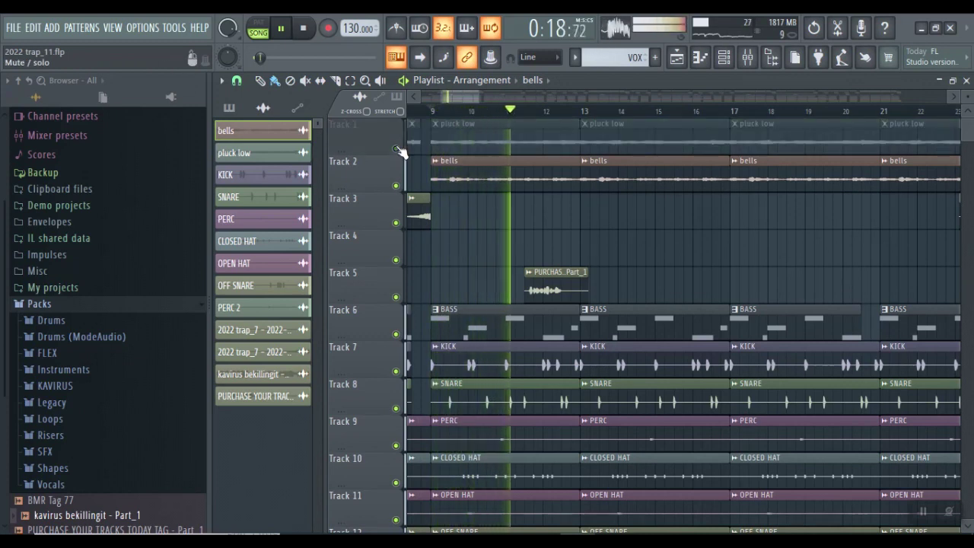
left_click_drag(480, 97, 511, 101)
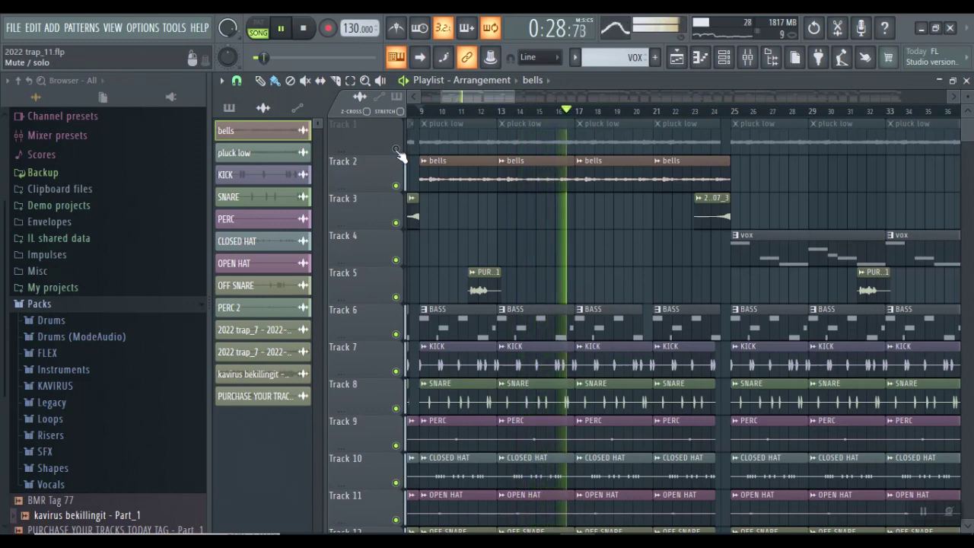
left_click(396, 149)
- Follow the playing arrangement past the bells into the vox section and look ahead to bar 57
left_click_drag(475, 101, 498, 101)
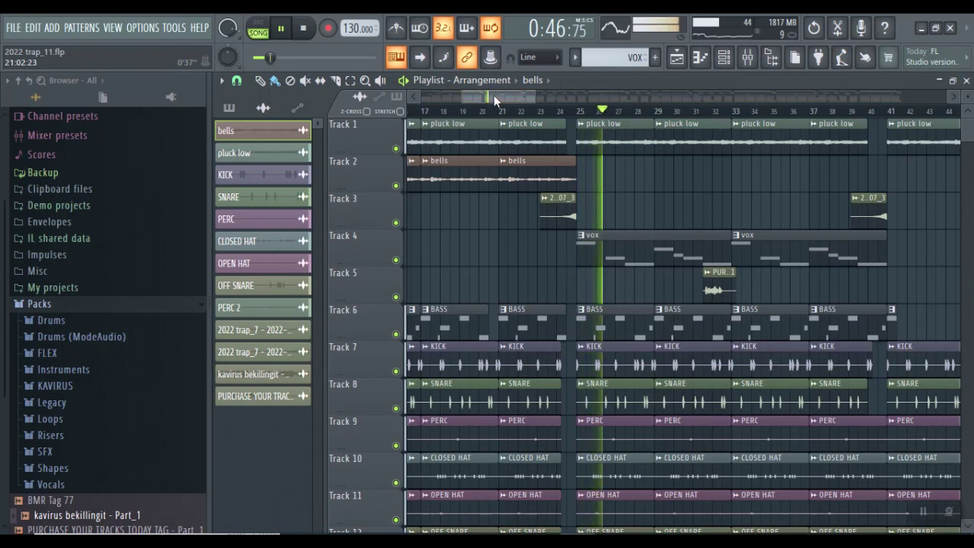
left_click(417, 95)
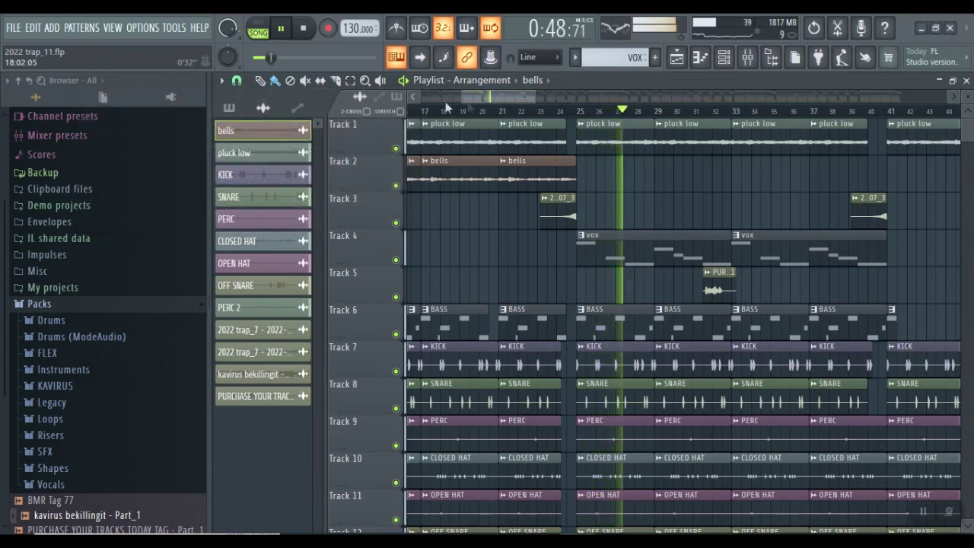
left_click_drag(495, 97, 519, 96)
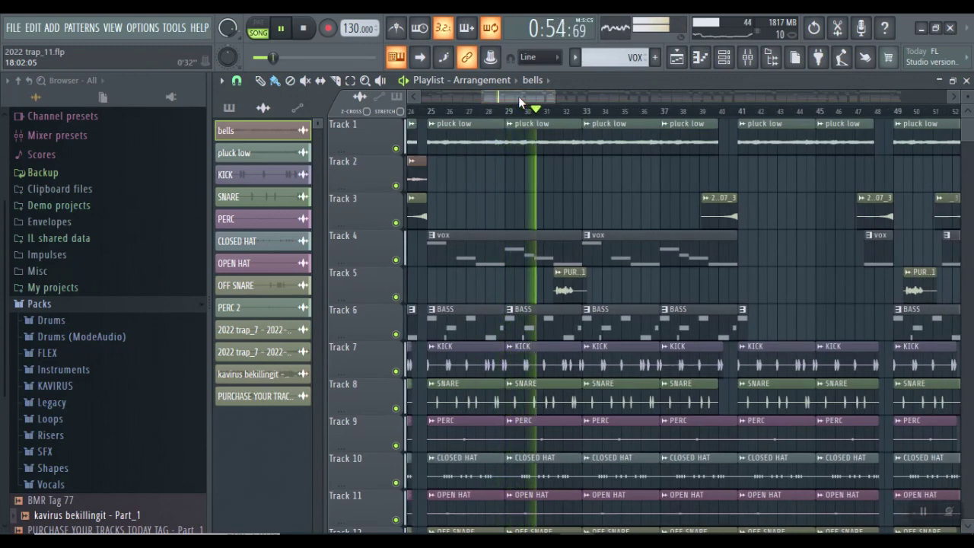
left_click_drag(518, 96, 533, 95)
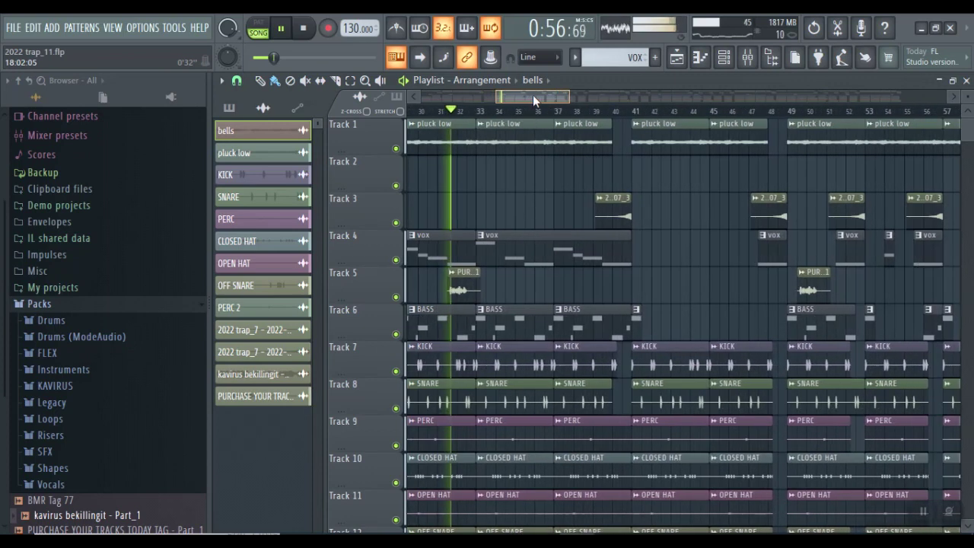